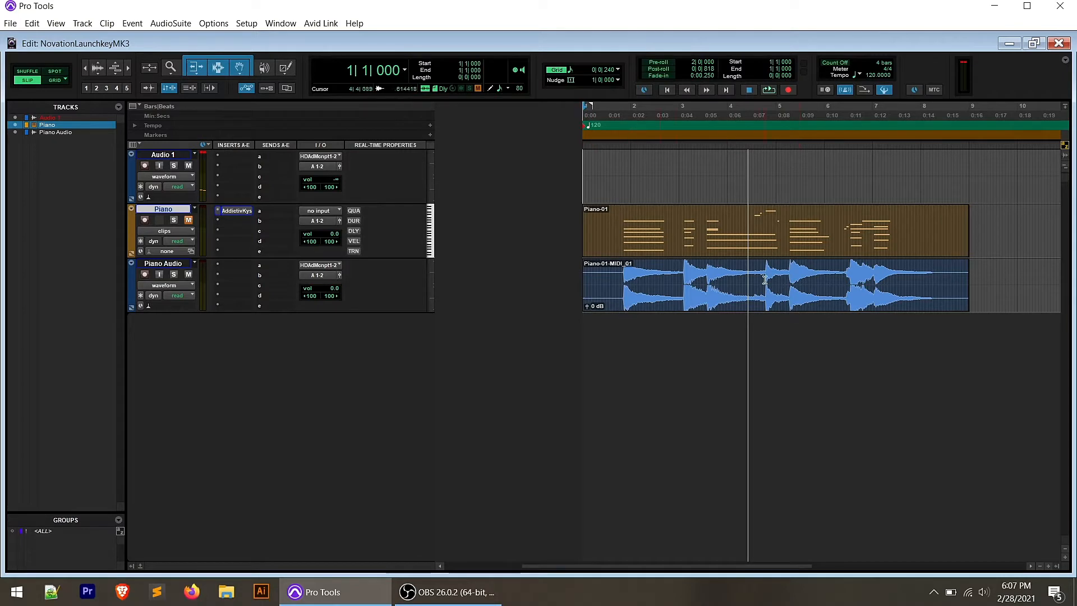
Move the Piano Audio clip later in the timeline to start at about 2|3|615 and increase the height of the tracks.
mouse_move(663, 567)
mouse_down()
mouse_move(630, 567)
mouse_move(647, 568)
mouse_up()
drag(701, 308, 768, 315)
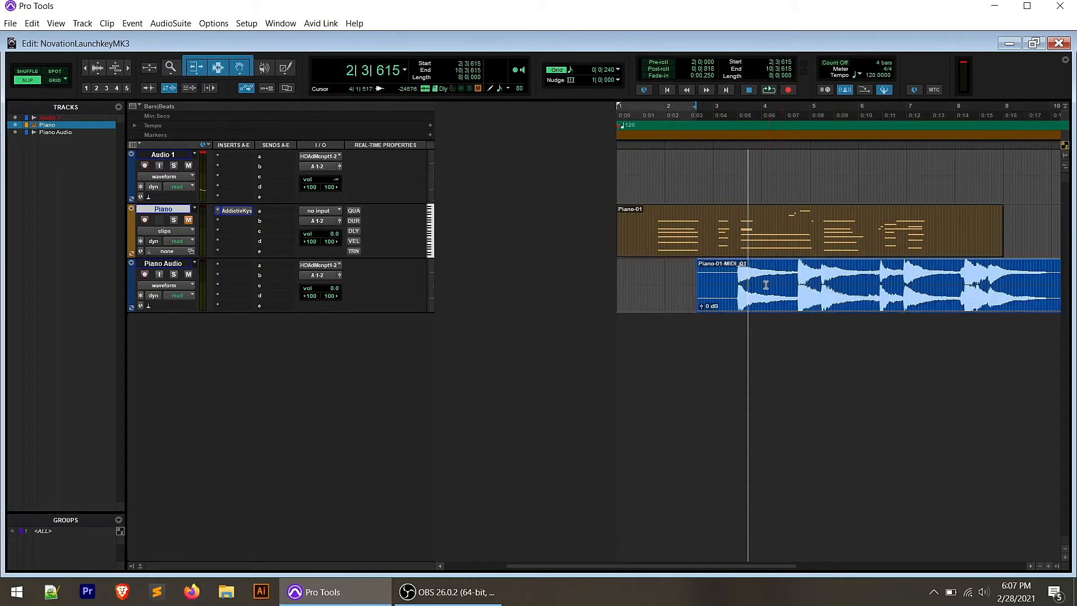
click(1048, 567)
click(1039, 566)
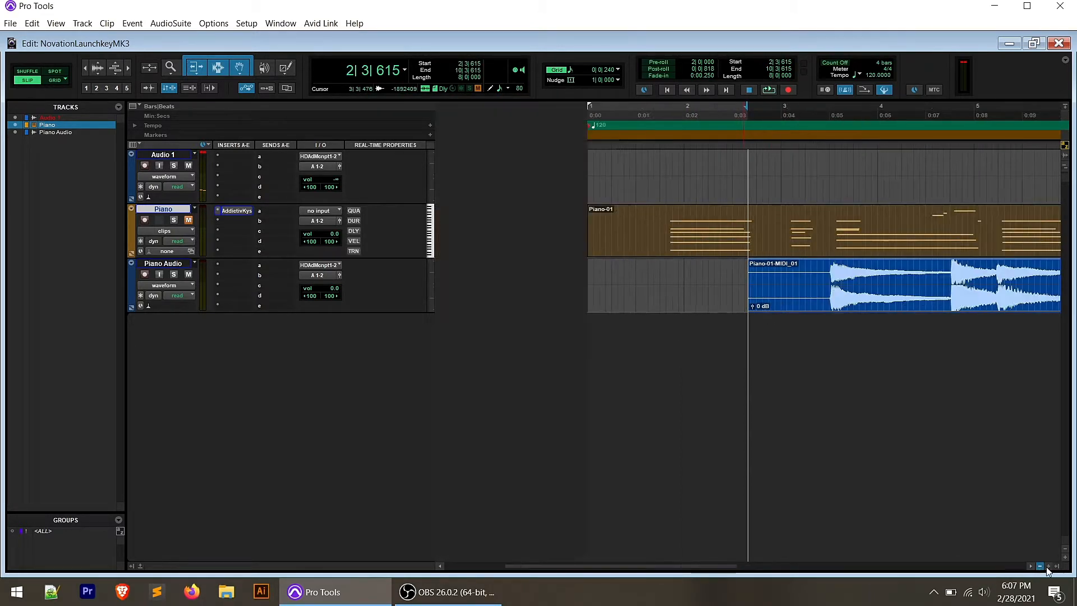
click(1065, 557)
click(1065, 557)
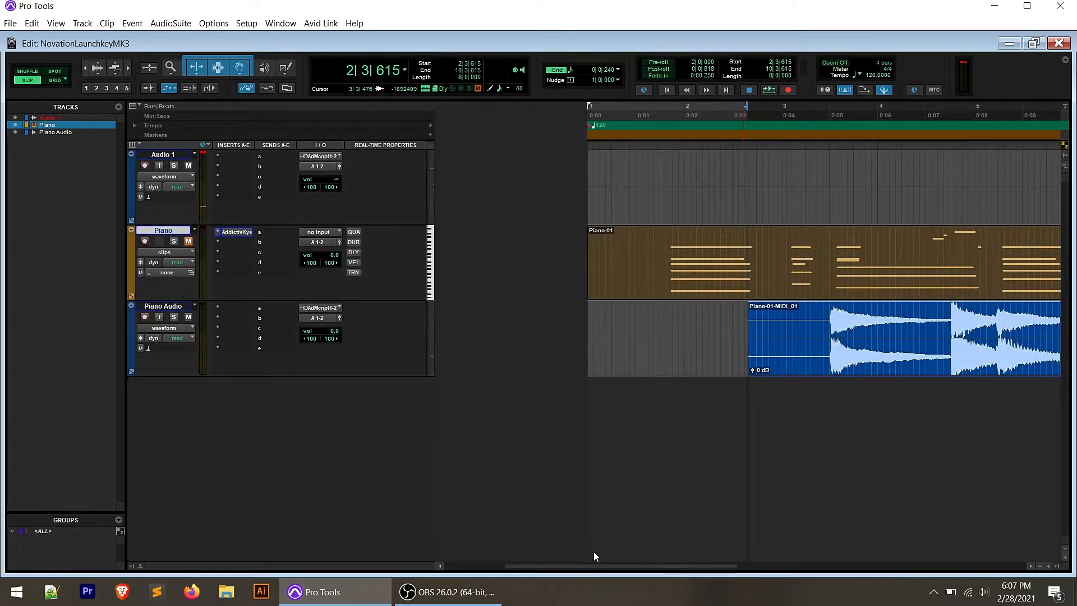
Play back the shifted Piano Audio clip from just before its first chord.
drag(603, 568, 708, 568)
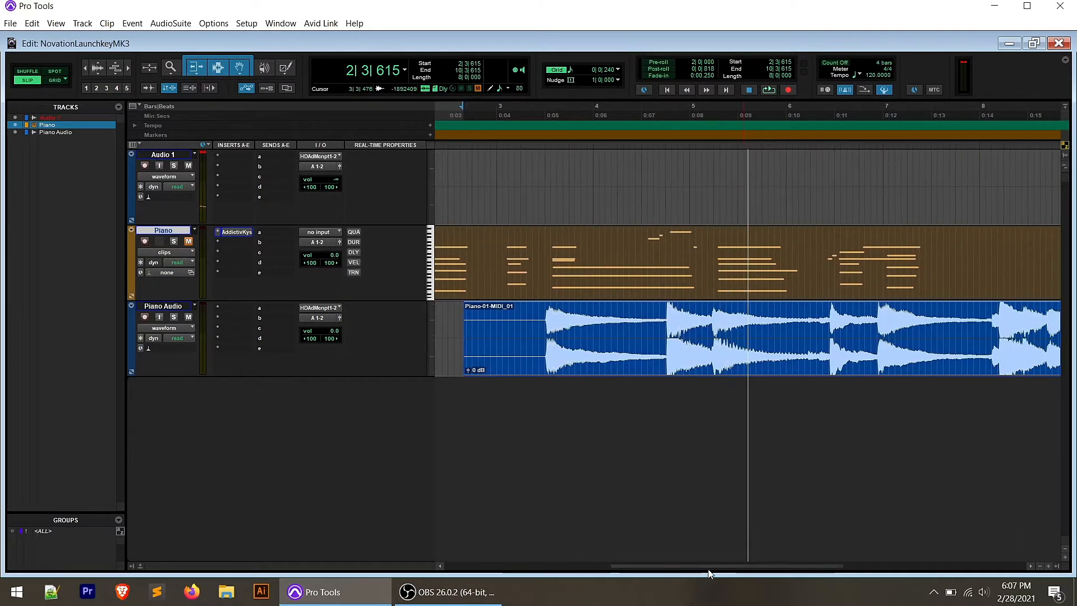
click(540, 114)
key(space)
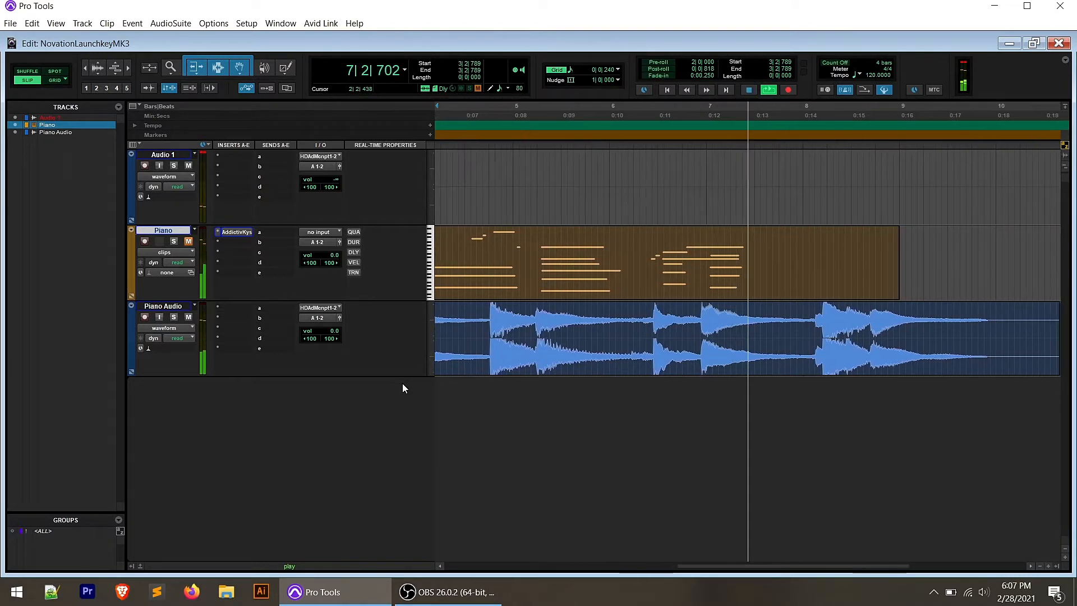
key(space)
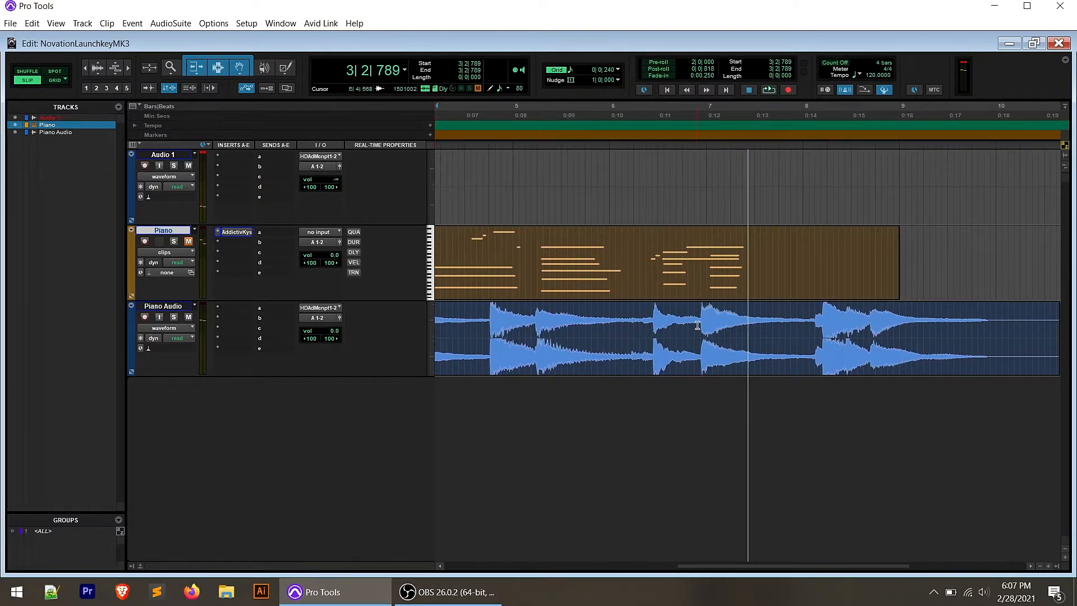
Trim the silence from the start of the Piano Audio clip up to its first chord, at about 3|2|901.
drag(700, 567, 584, 547)
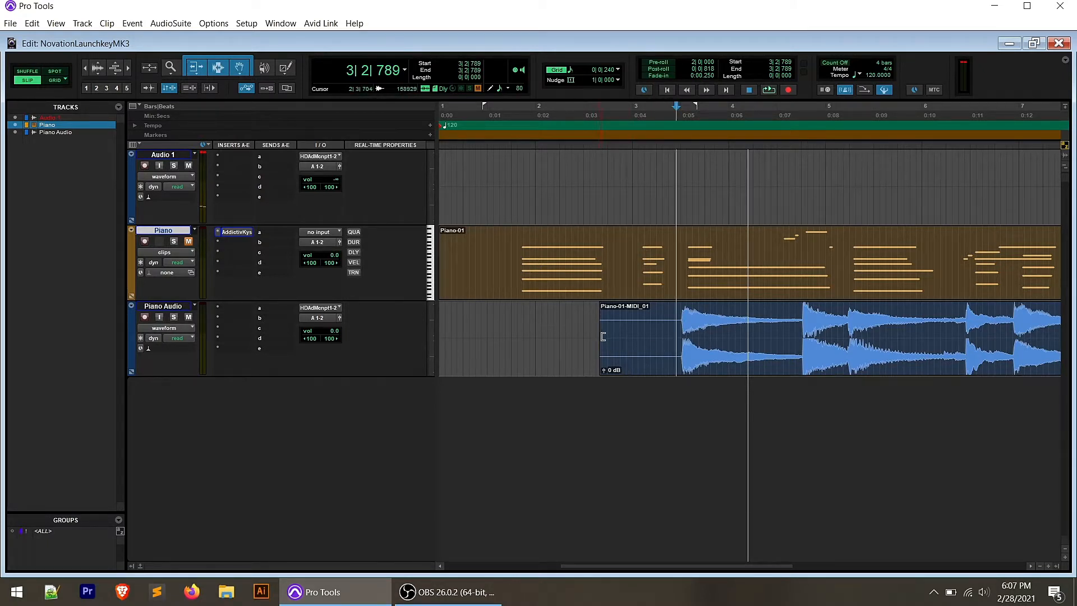
drag(603, 336, 680, 354)
right_click(755, 362)
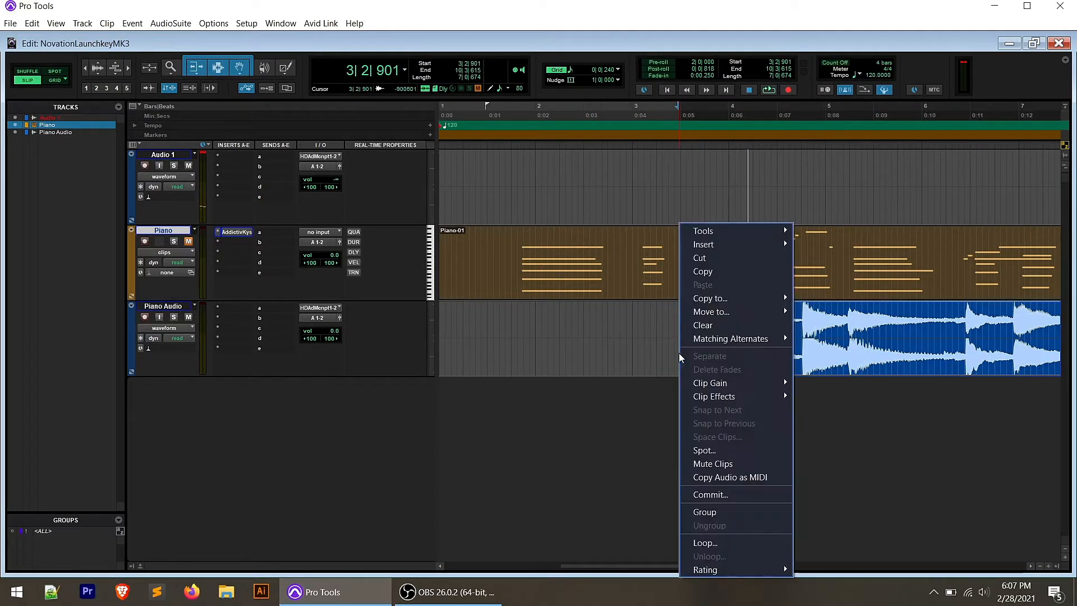
click(784, 564)
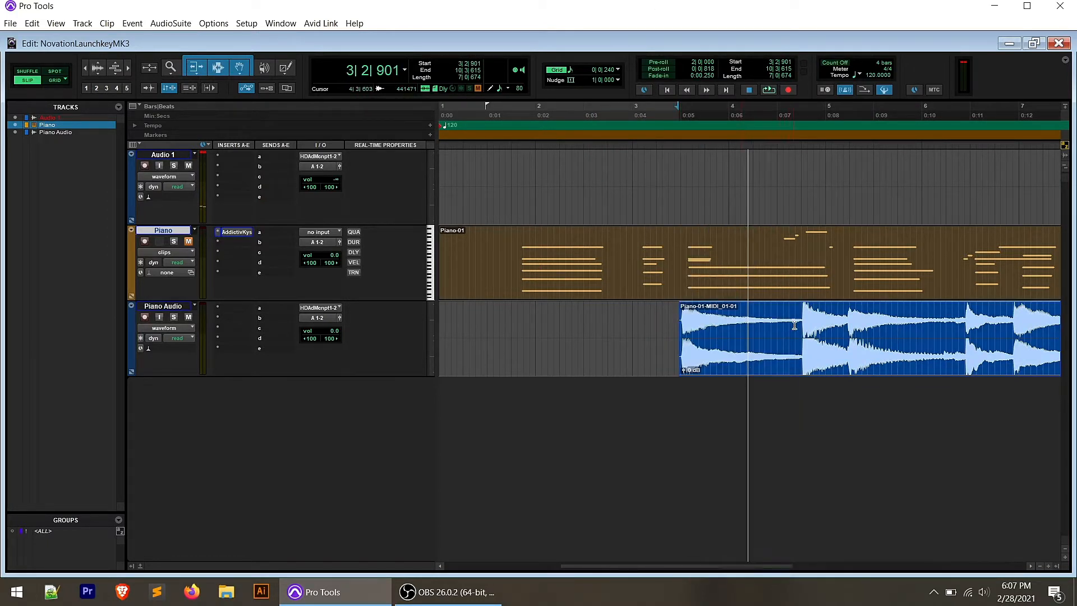
Select only the first chord of the Piano Audio clip, audition the selection and copy it.
drag(800, 320, 681, 327)
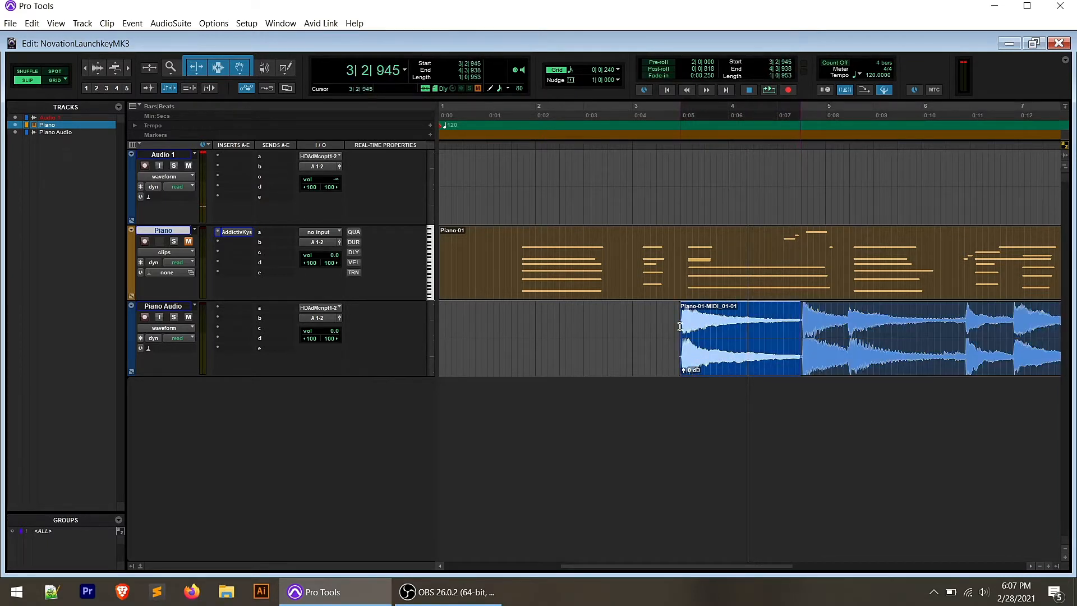
click(768, 90)
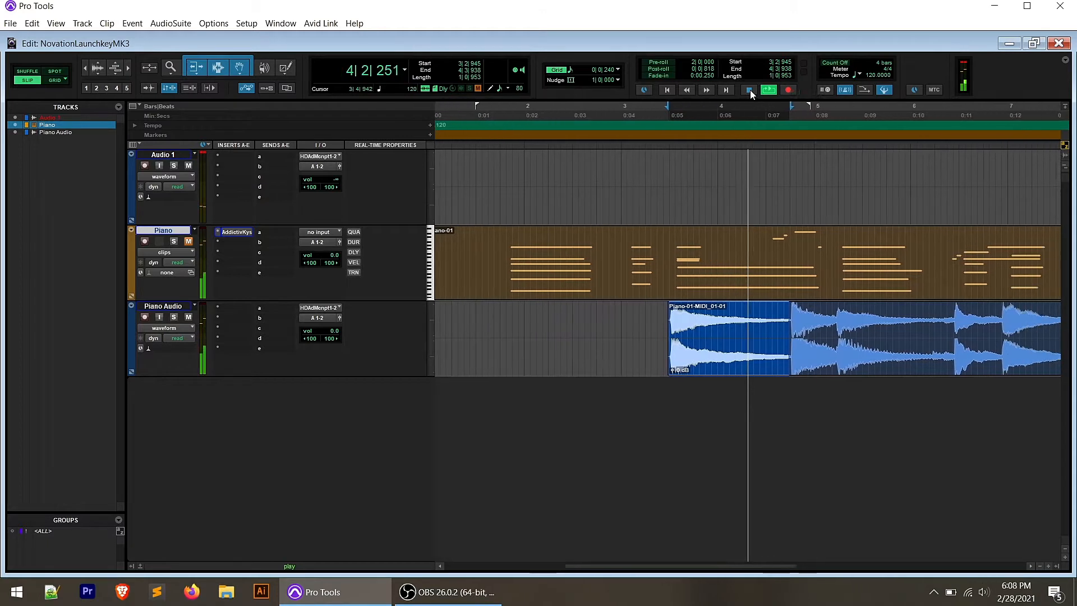
key(space)
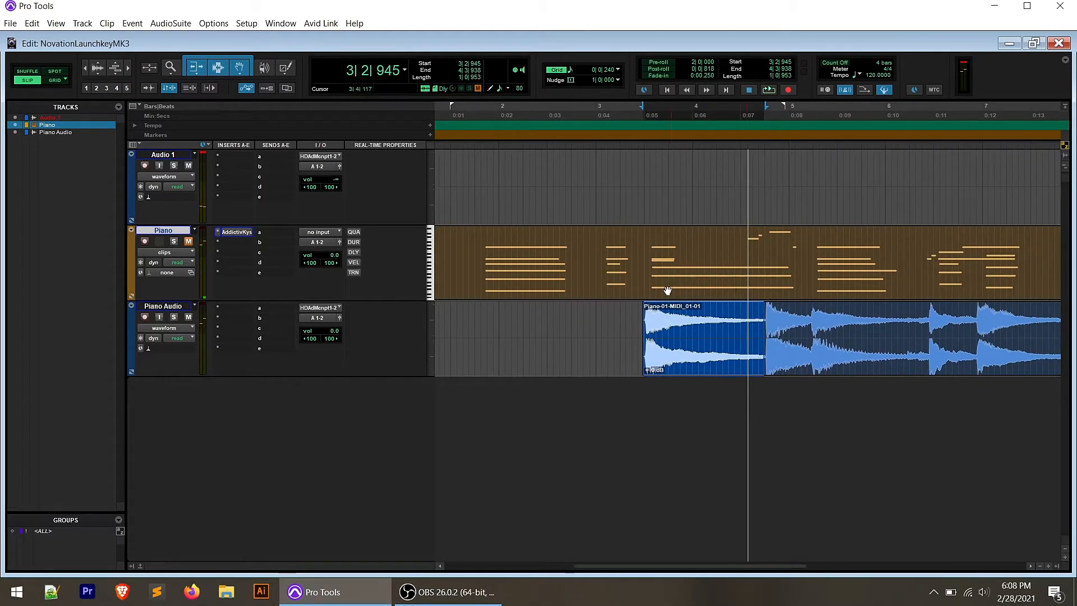
right_click(697, 348)
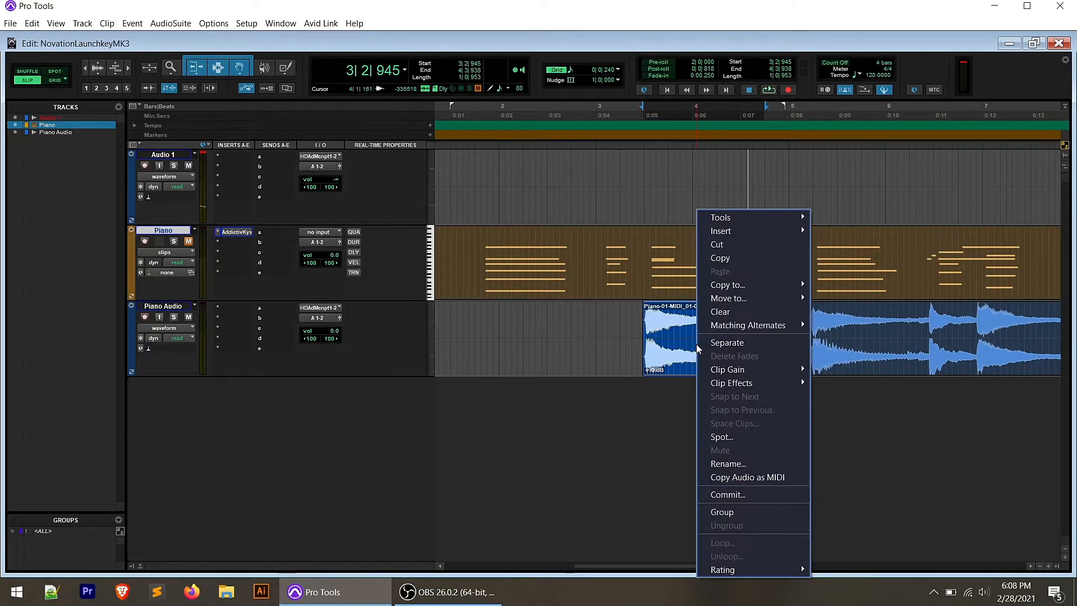
click(732, 258)
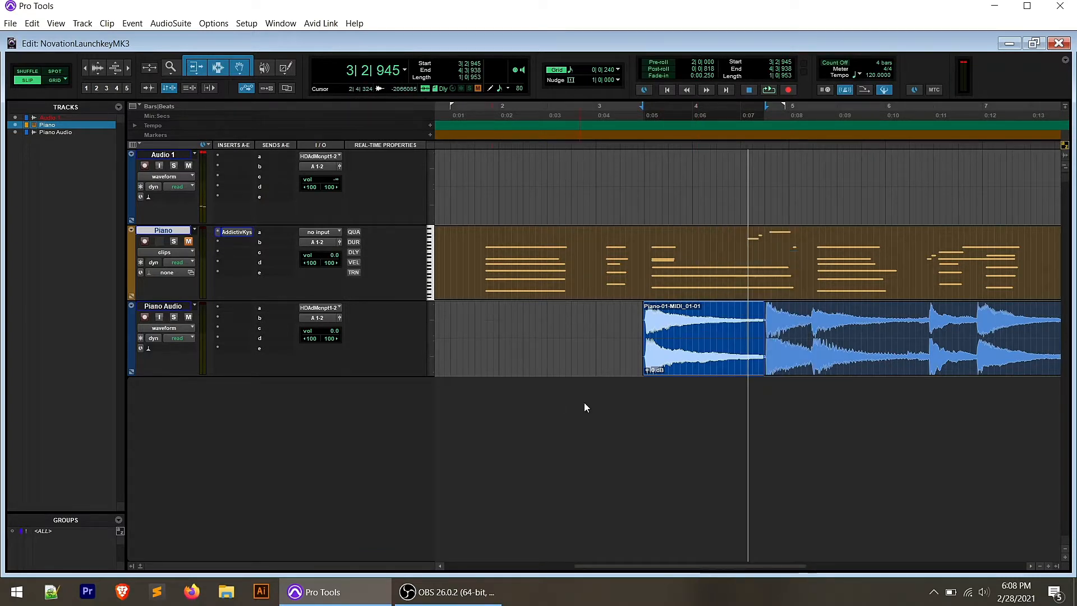
Paste the copied chord into the empty start of the Piano Audio track and move it directly against the start of the original clip.
drag(669, 570, 610, 563)
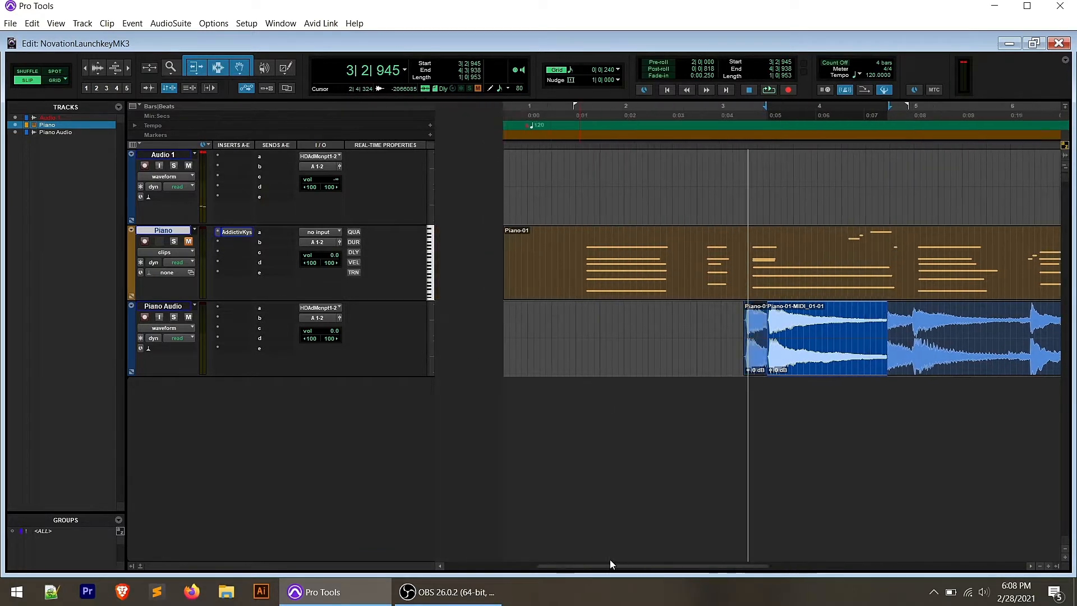
click(694, 329)
right_click(694, 330)
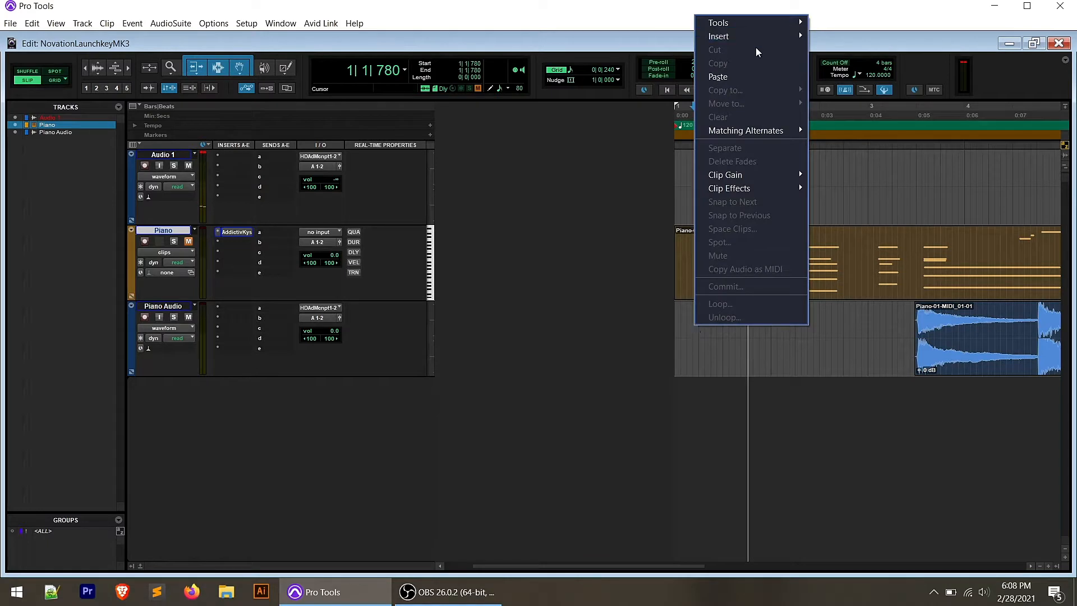
click(747, 77)
drag(652, 566, 731, 567)
drag(536, 377, 637, 385)
Play back the pasted chord leading into the original clip, starting at about 2|1|373.
click(563, 111)
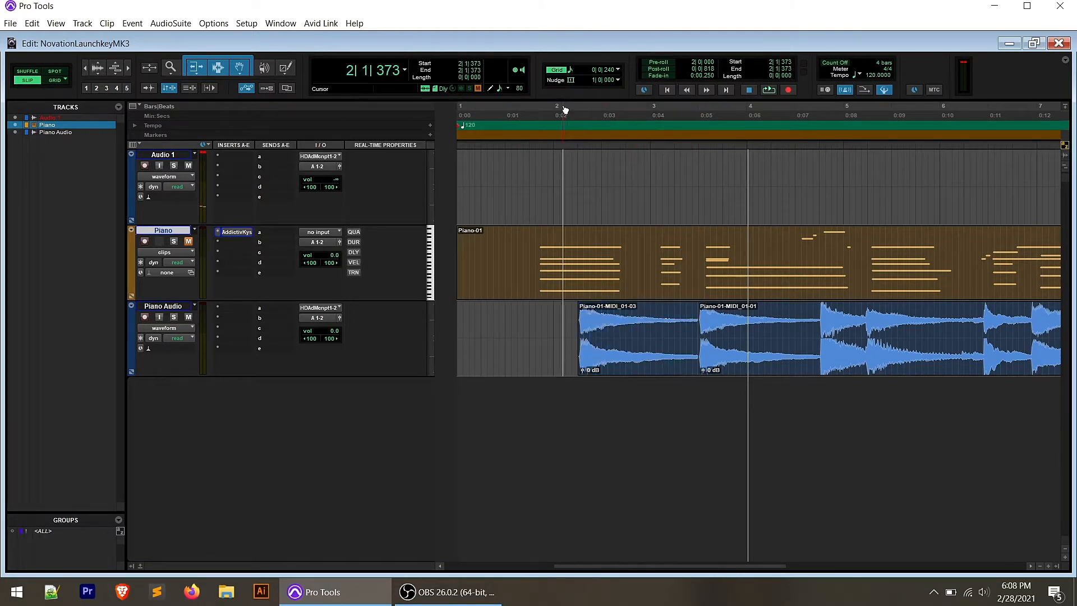
key(space)
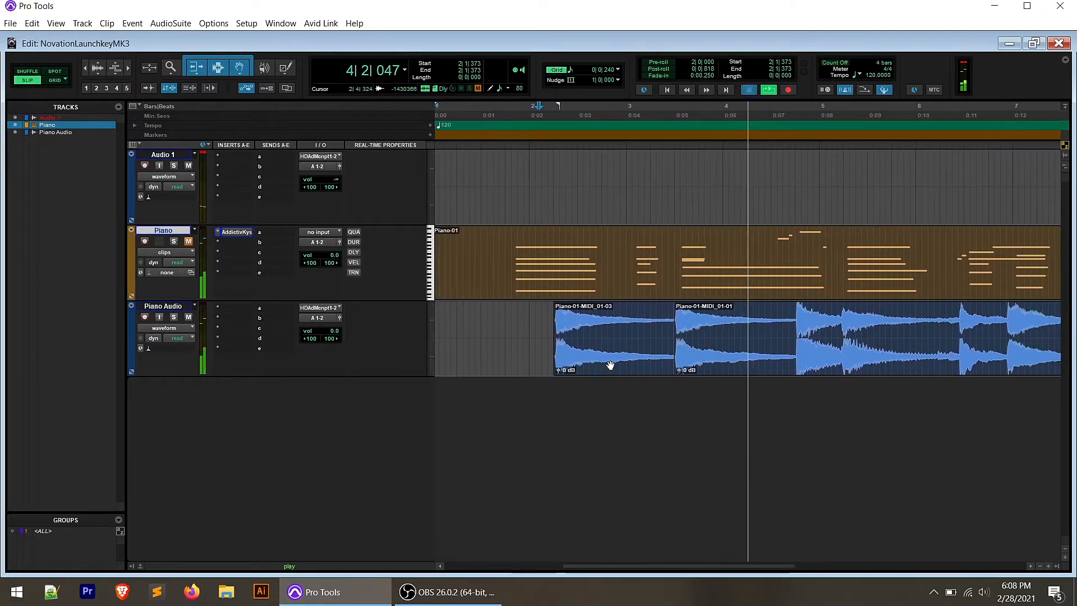
key(space)
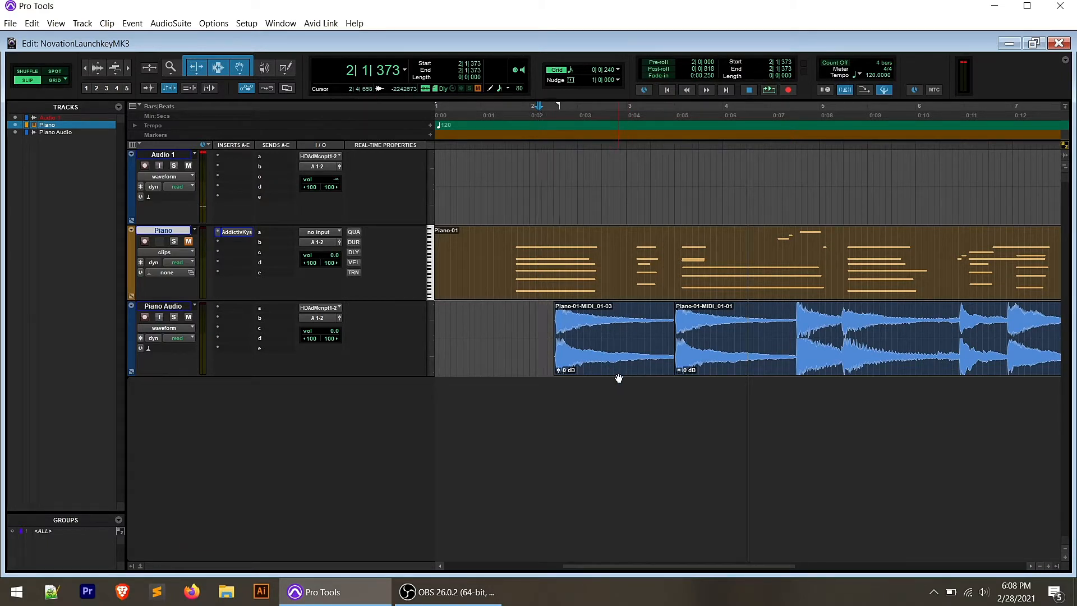
Reverse the pasted chord clip with the AudioSuite Reverse effect, previewing it before rendering, and close the effect window.
click(619, 371)
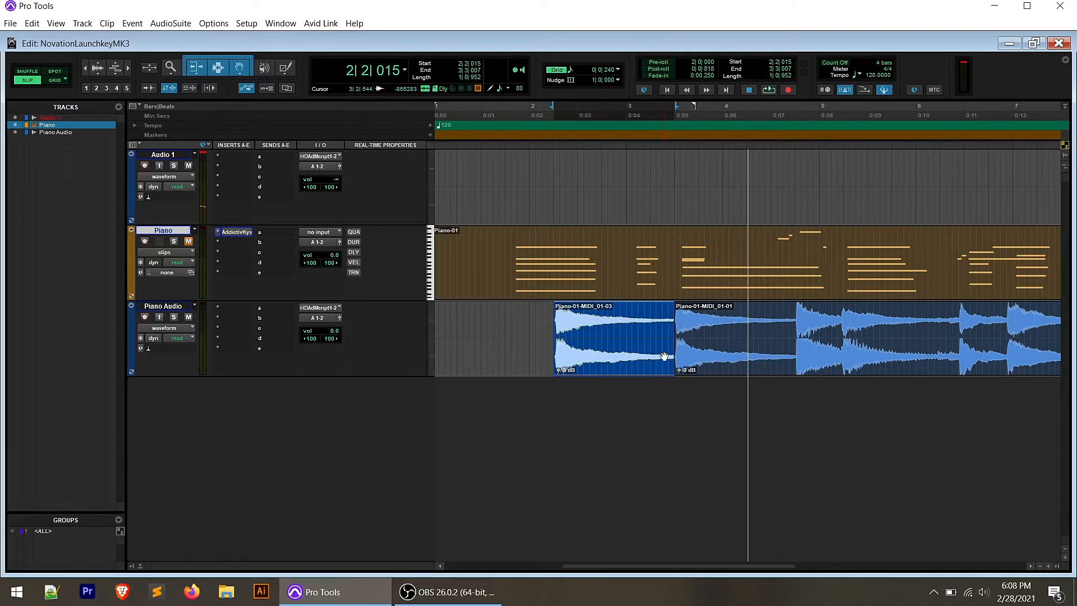
click(178, 23)
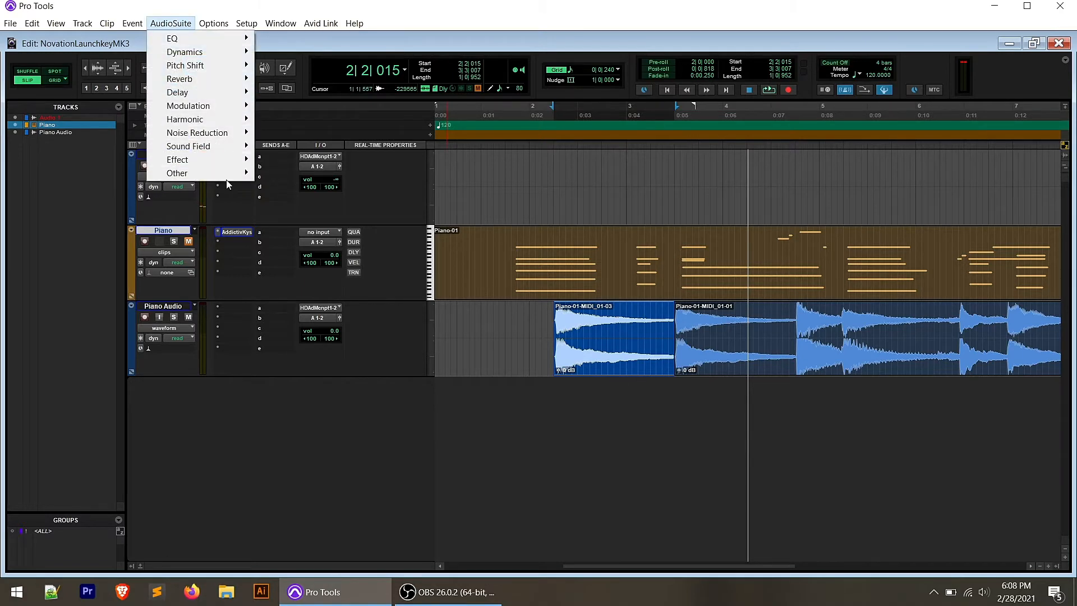
mouse_move(223, 180)
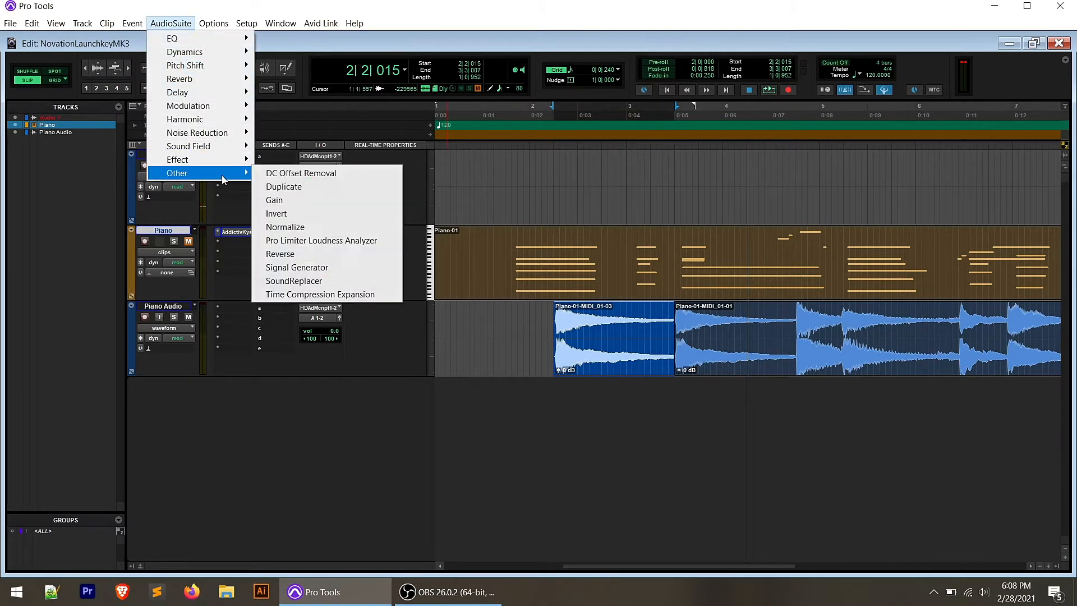
click(297, 258)
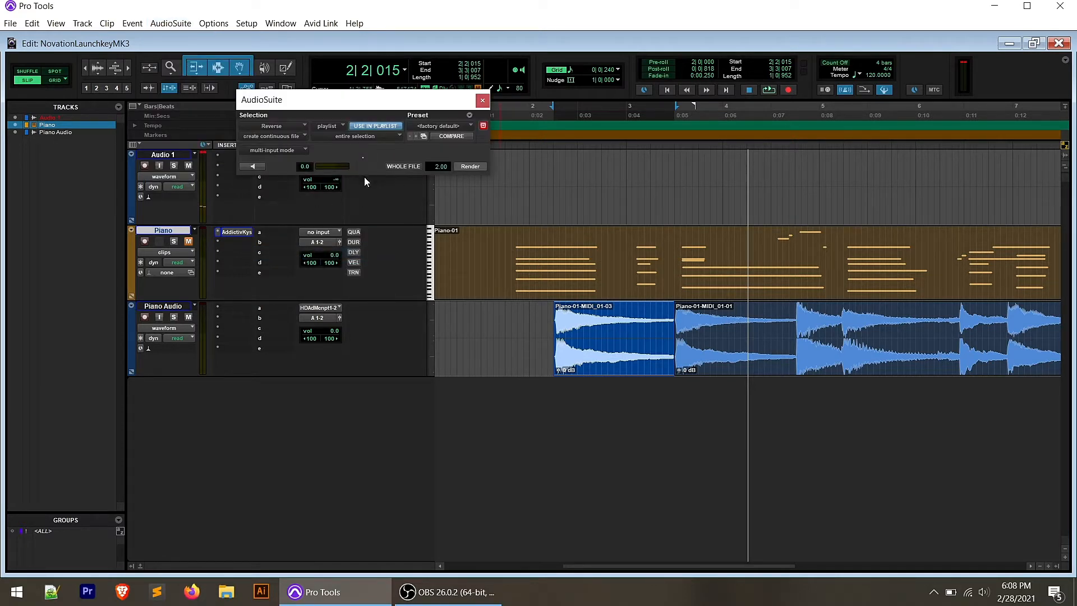
click(252, 166)
click(470, 166)
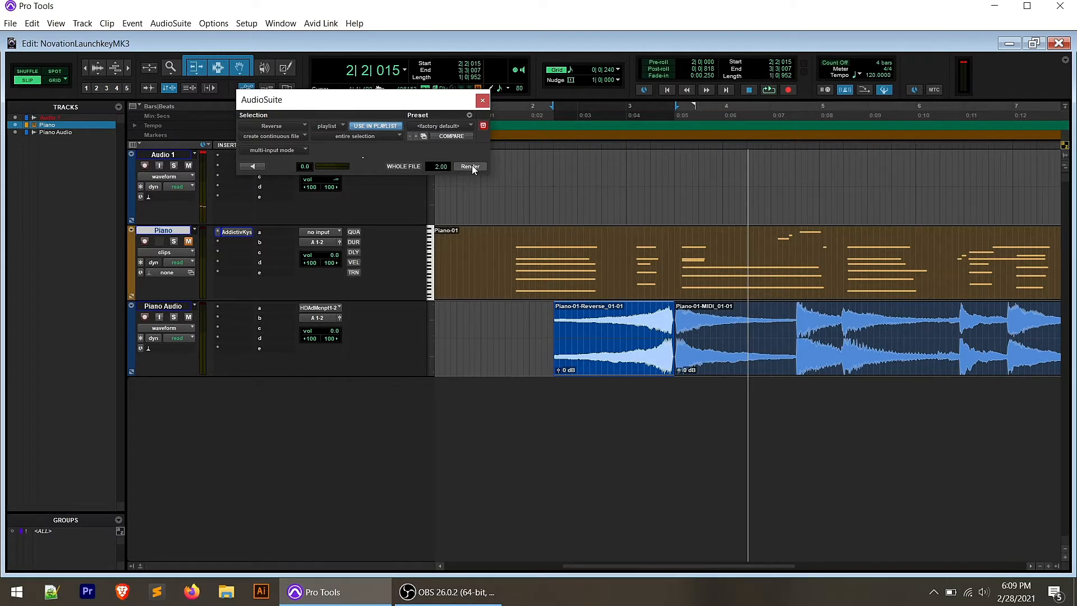
click(483, 100)
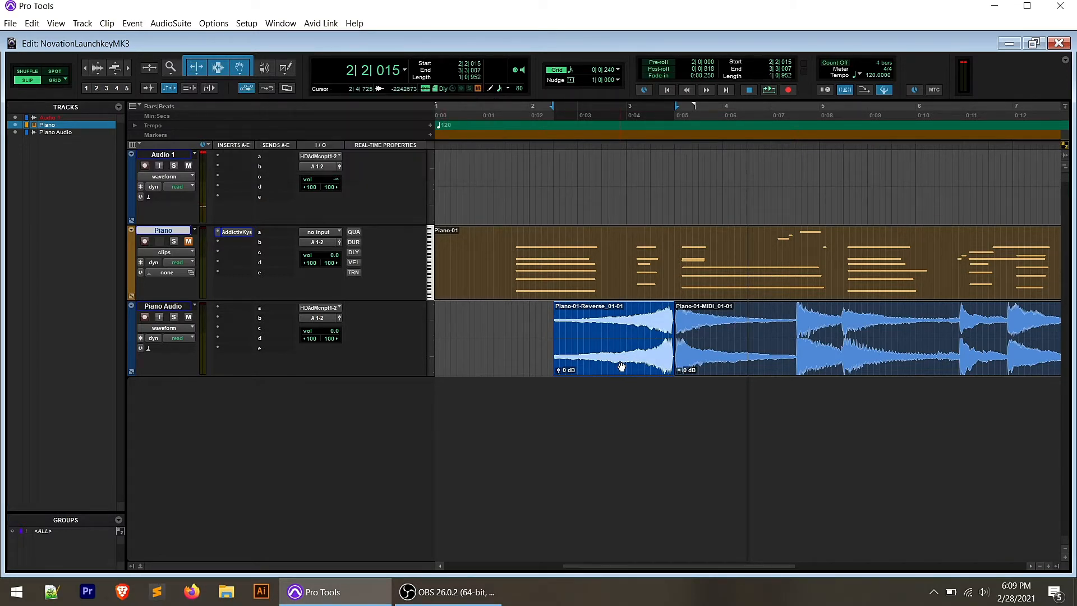
Play back the reversed chord leading into the original clip, starting at about 2|1|529.
click(543, 113)
key(space)
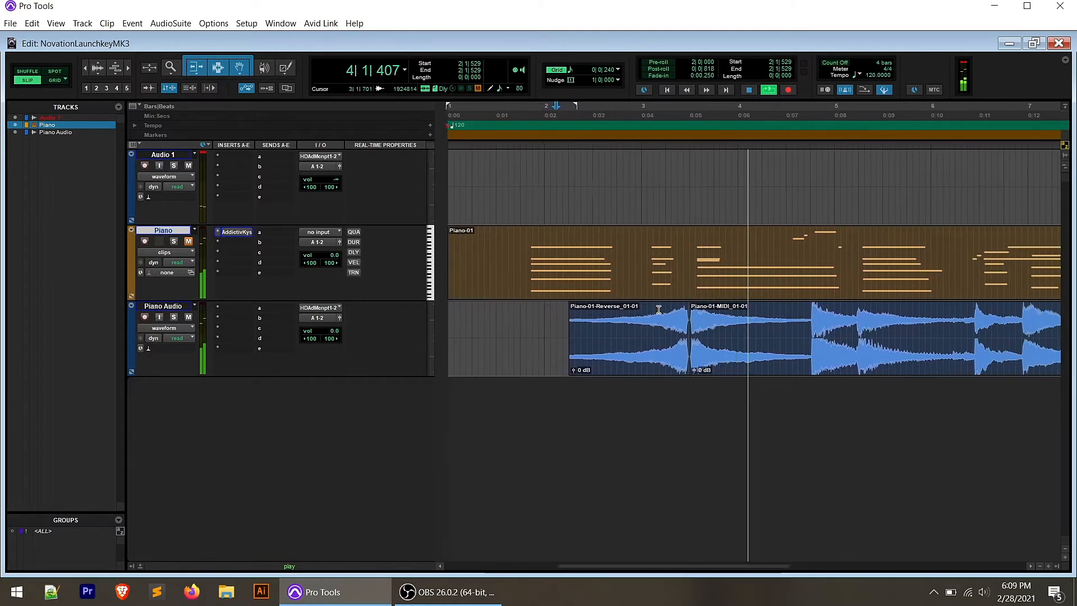
key(space)
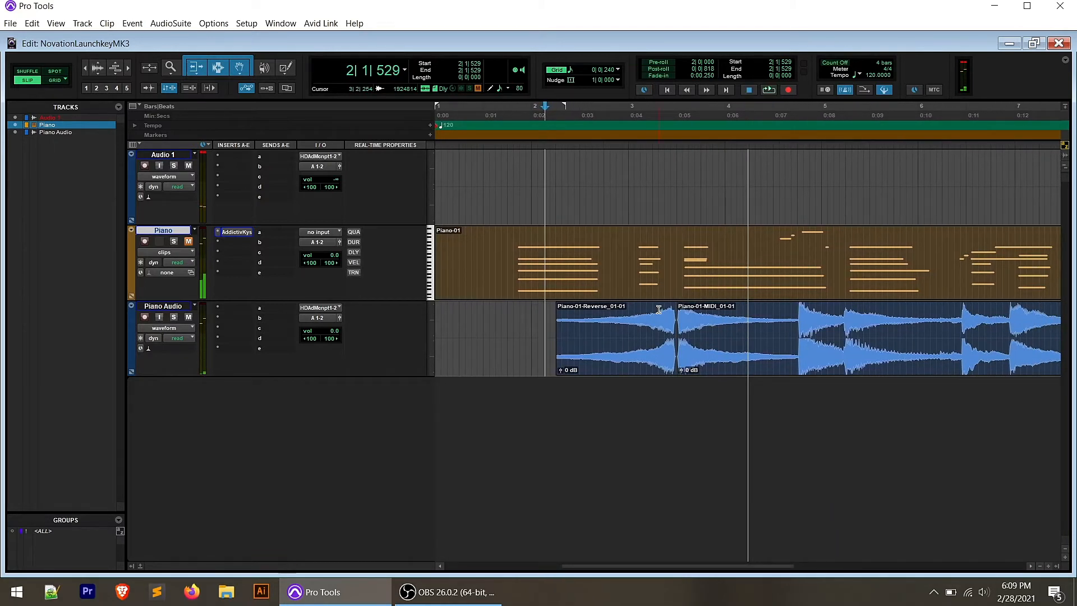
Trim the silent tail from the end of the reversed clip where it meets the original clip.
click(1048, 566)
click(1048, 566)
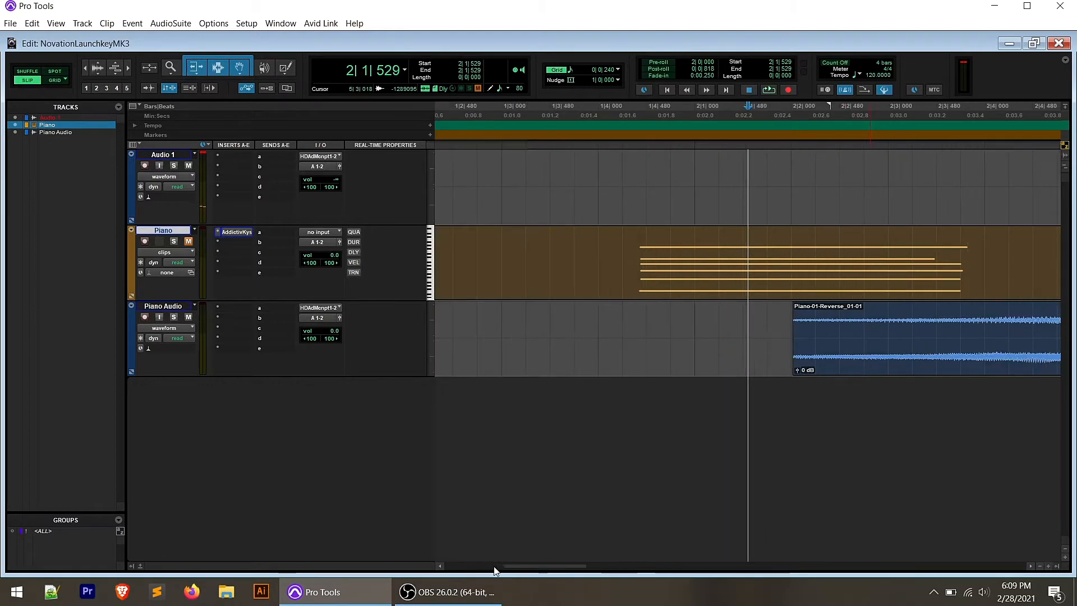
drag(512, 567, 590, 580)
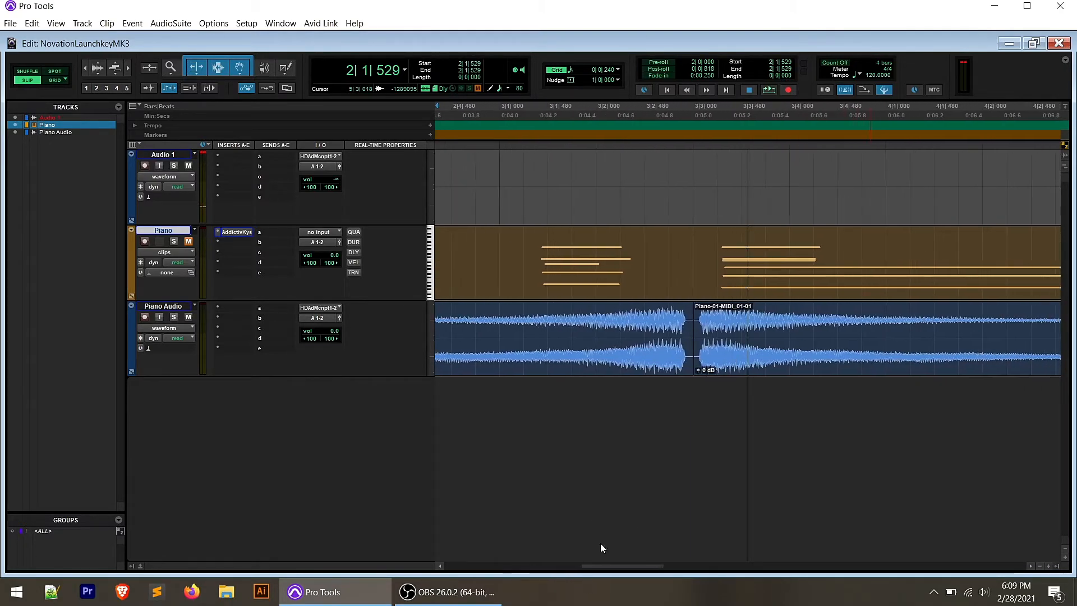
click(649, 360)
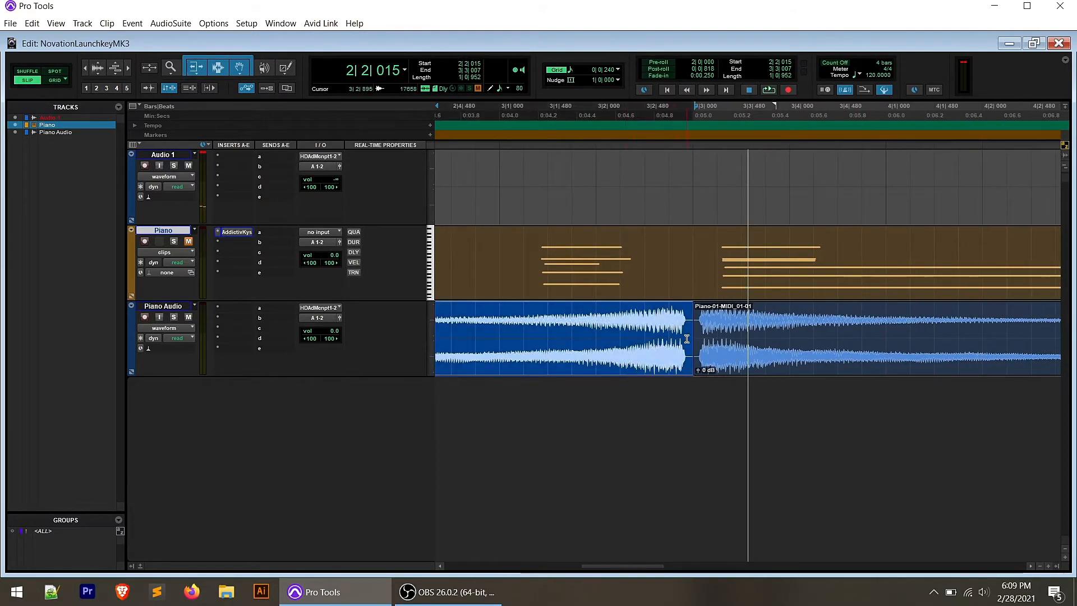
drag(689, 337, 697, 337)
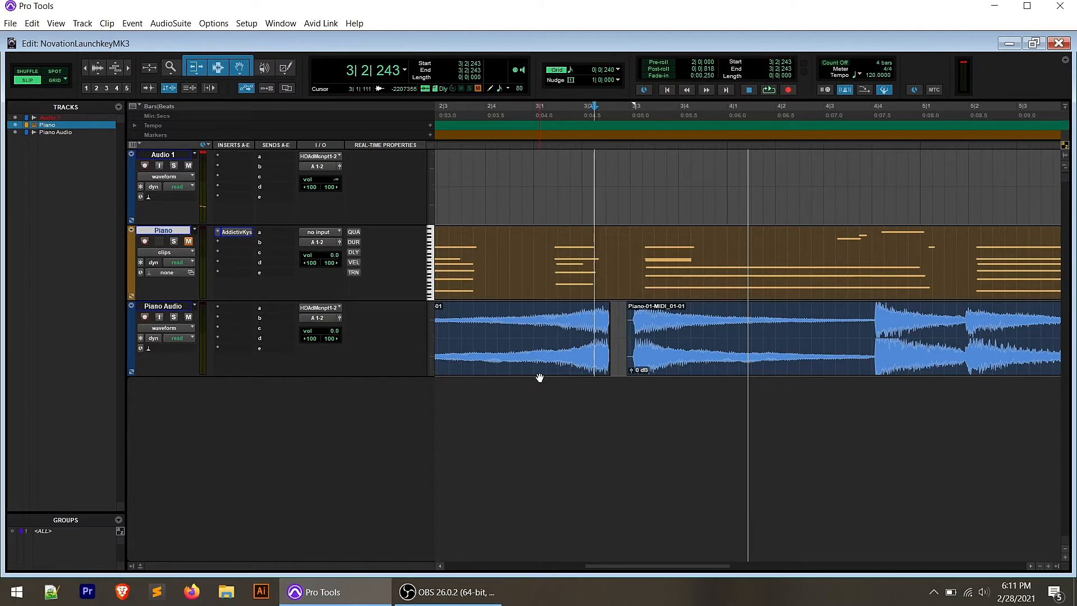
Create one new stereo audio track named "Piano Audio 2".
click(82, 23)
click(90, 32)
click(423, 203)
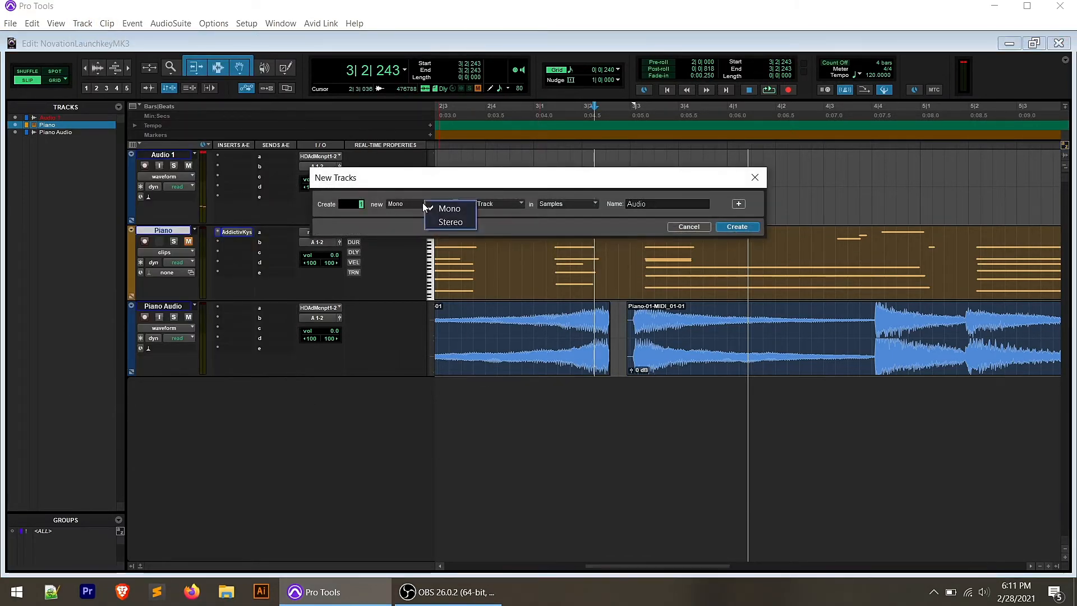
click(437, 221)
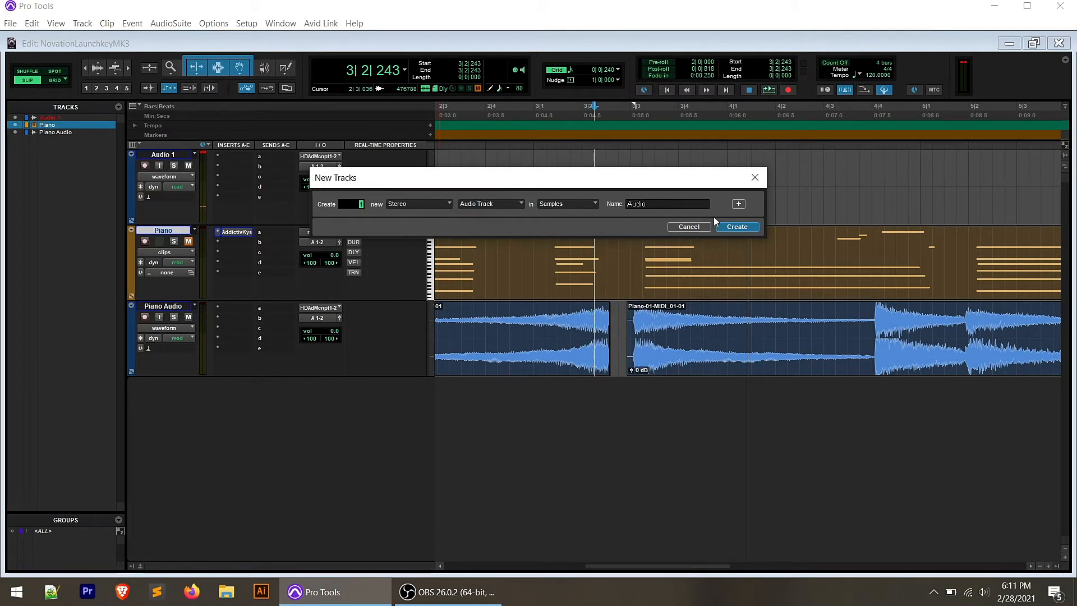
key(ctrl+a)
text(Piano Audio 2)
key(Return)
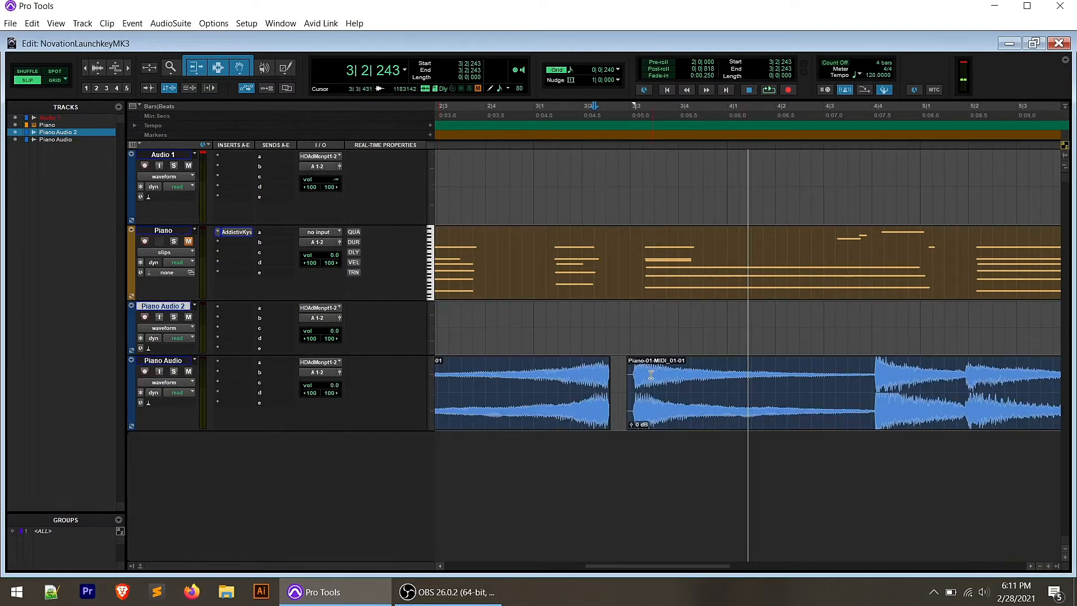
Move the reversed clip to the Piano Audio 2 track with its end at the first chord, and set playback to start at about 3|1|724.
drag(550, 379, 562, 326)
click(570, 107)
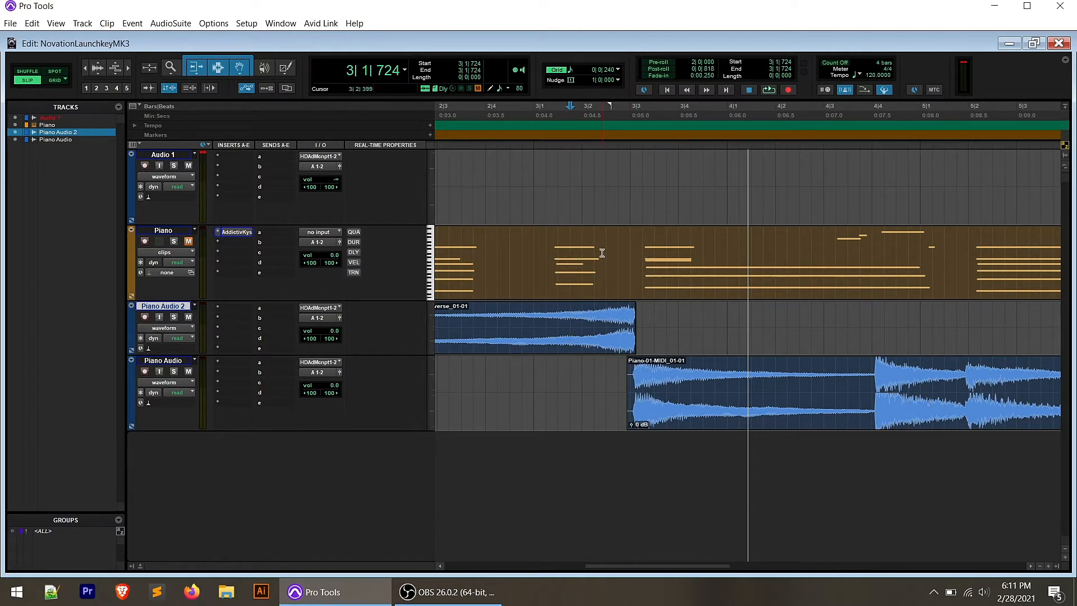
Play the reversed swell into the first chord from 3|1|724, and again from about 2|3|548.
key(space)
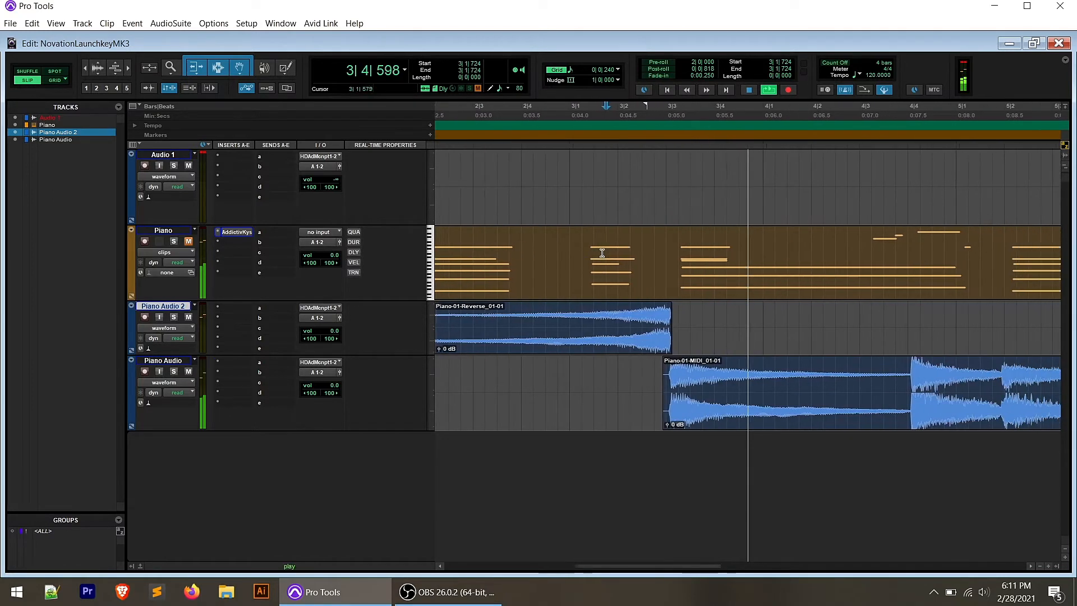
key(space)
click(484, 107)
key(space)
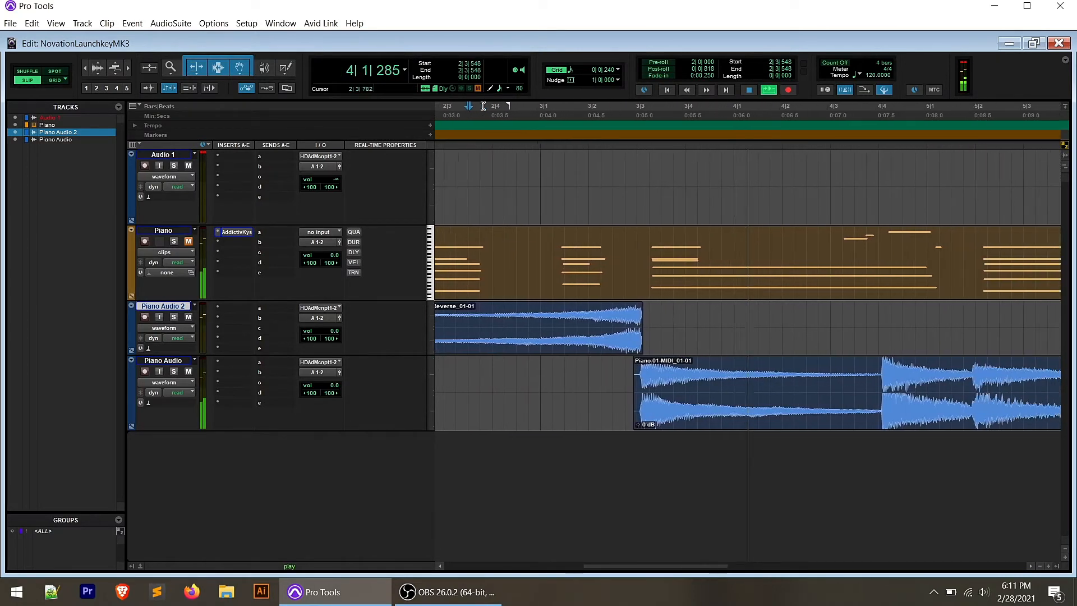
key(space)
Move the reversed clip to start at about 2|2|232, and play the transition from about 2|3|883.
click(571, 353)
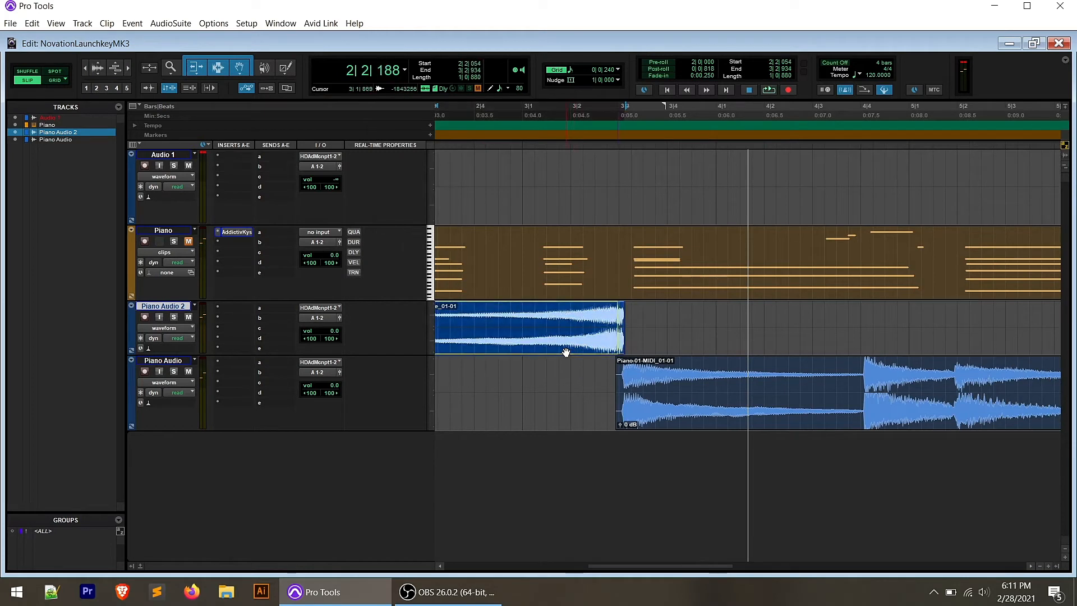
drag(569, 353, 582, 342)
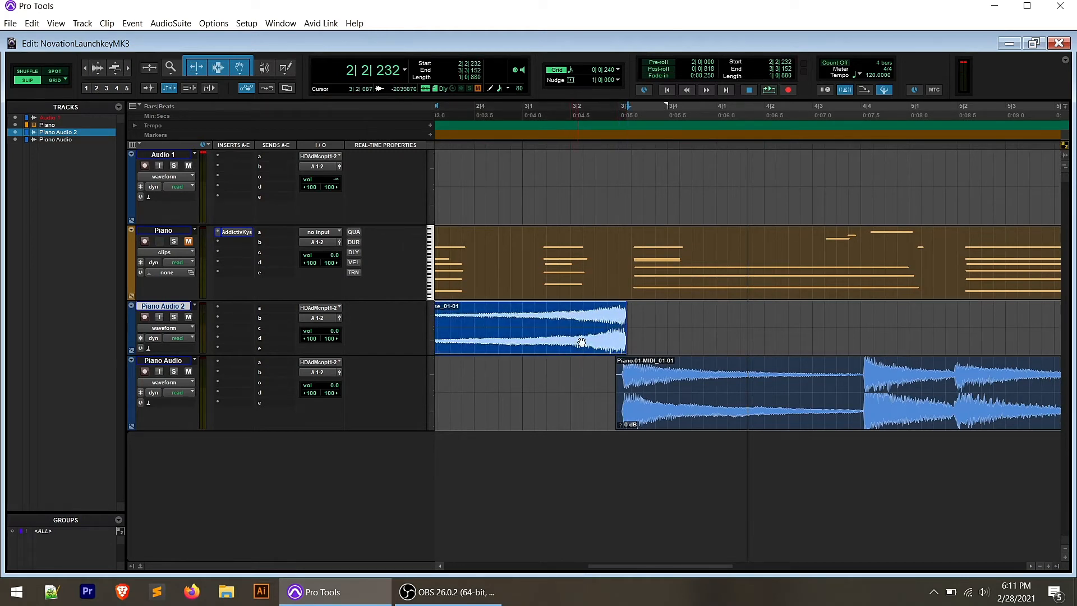
click(470, 106)
key(space)
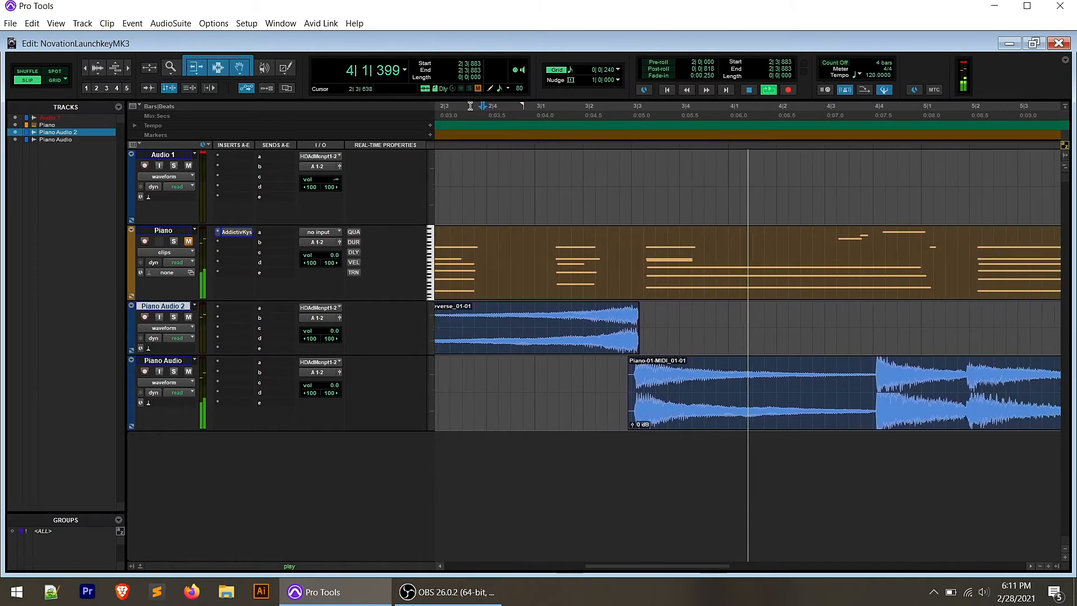
key(space)
Shift the reversed clip earlier to about 2|1|936, ending where the original clip begins, and play from about 2|4|346.
click(537, 348)
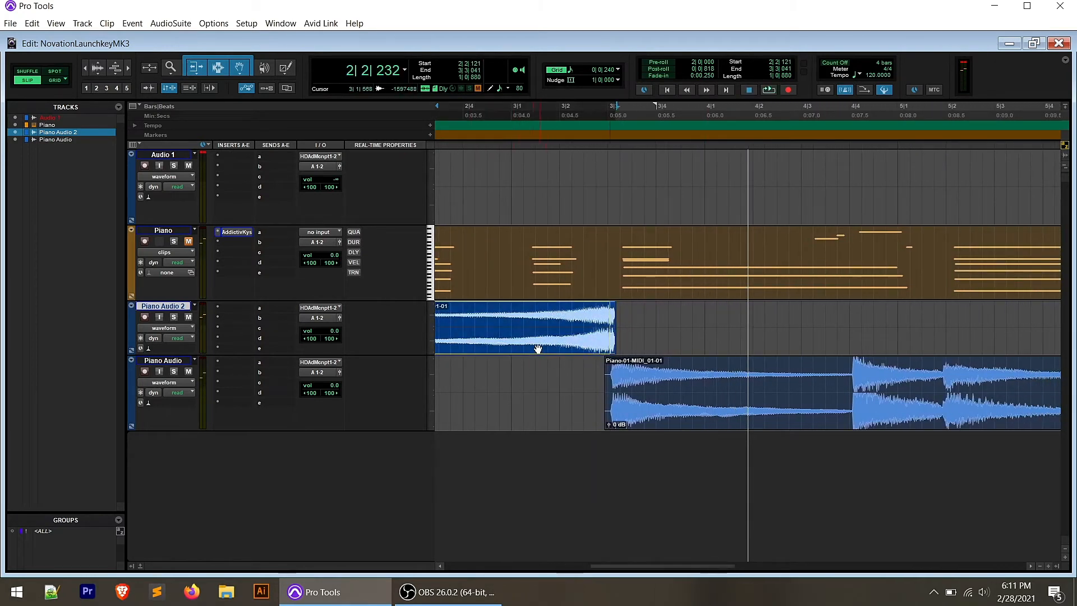
drag(533, 349, 533, 349)
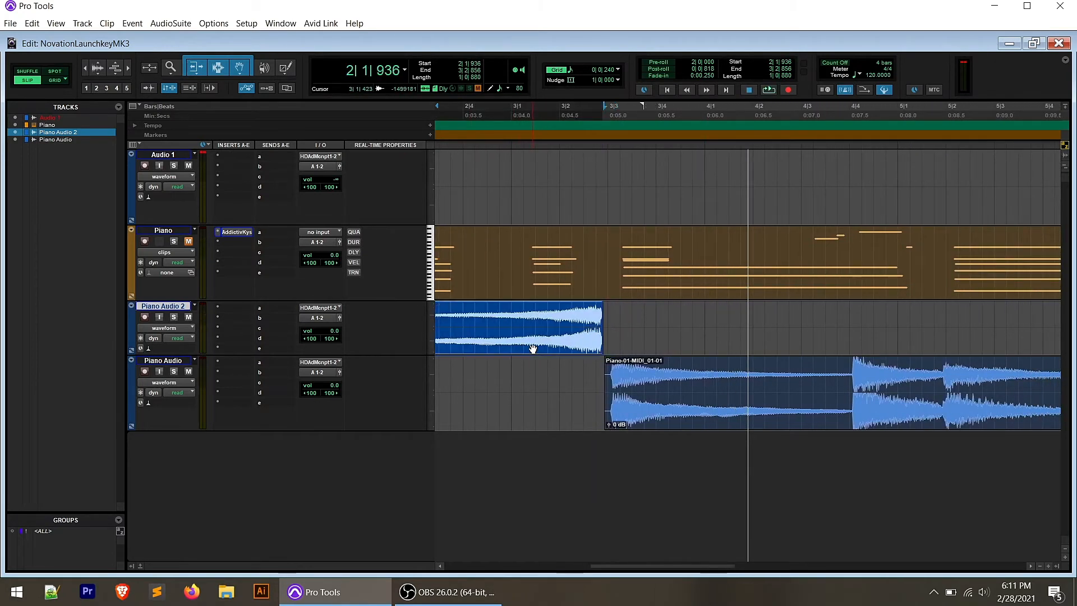
click(483, 115)
key(space)
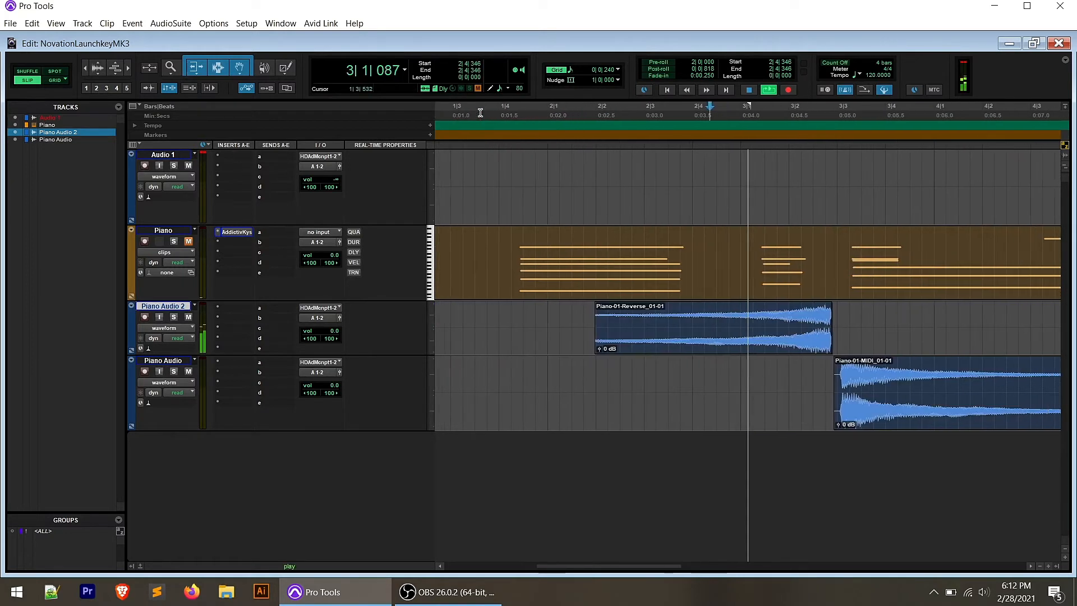
key(space)
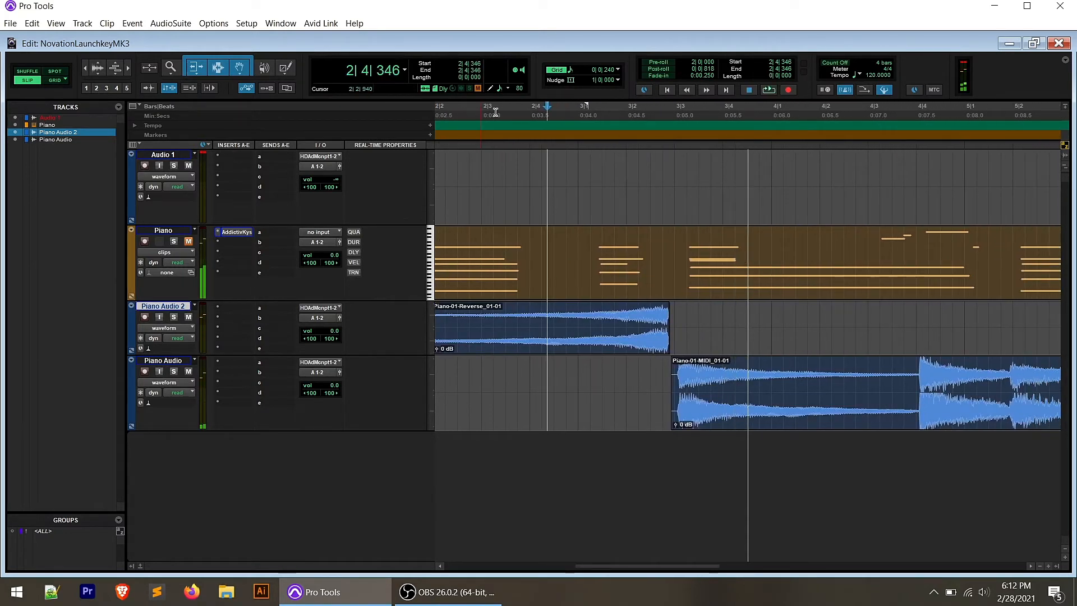
Move the reversed clip to start at about 2|2|110, and play the transition from about 2|4|302.
drag(589, 344, 596, 346)
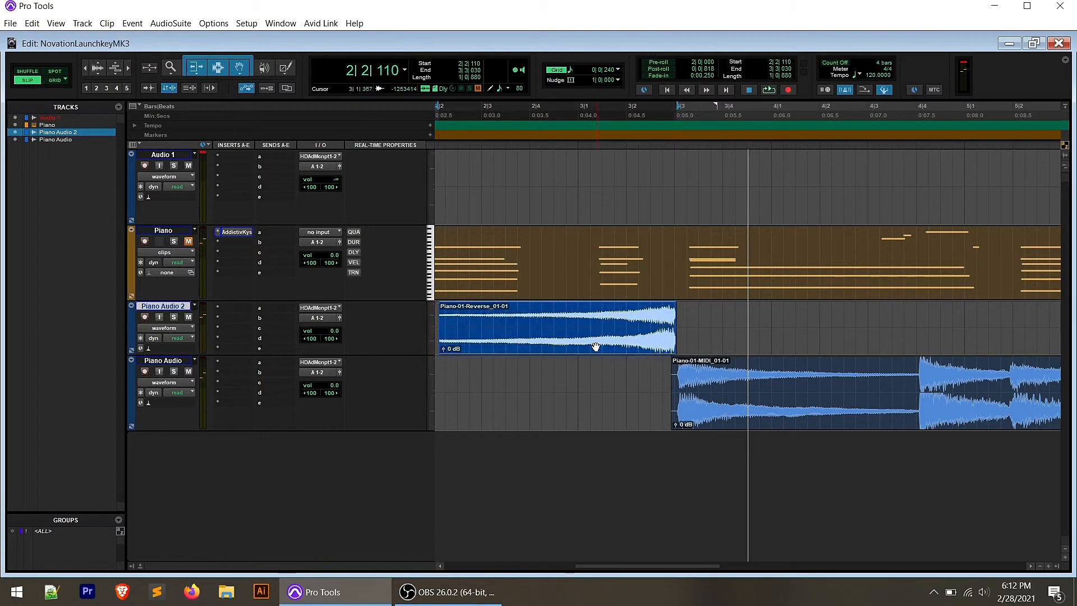
click(545, 114)
key(space)
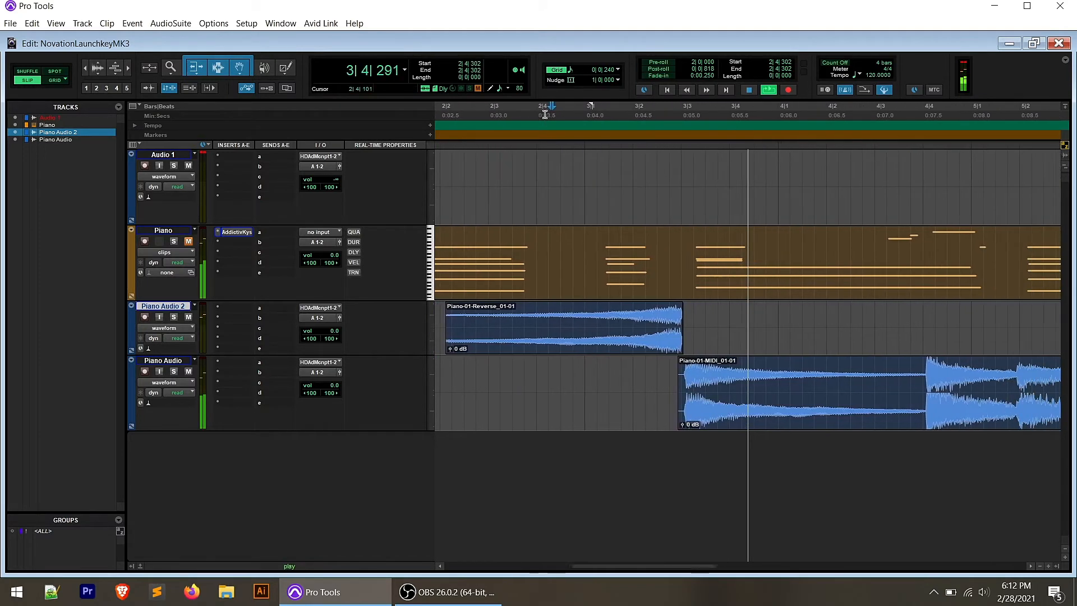
Move the reversed clip to start at about 2|2|288, slightly overlapping the first chord, and play from about 2|4|190.
click(537, 355)
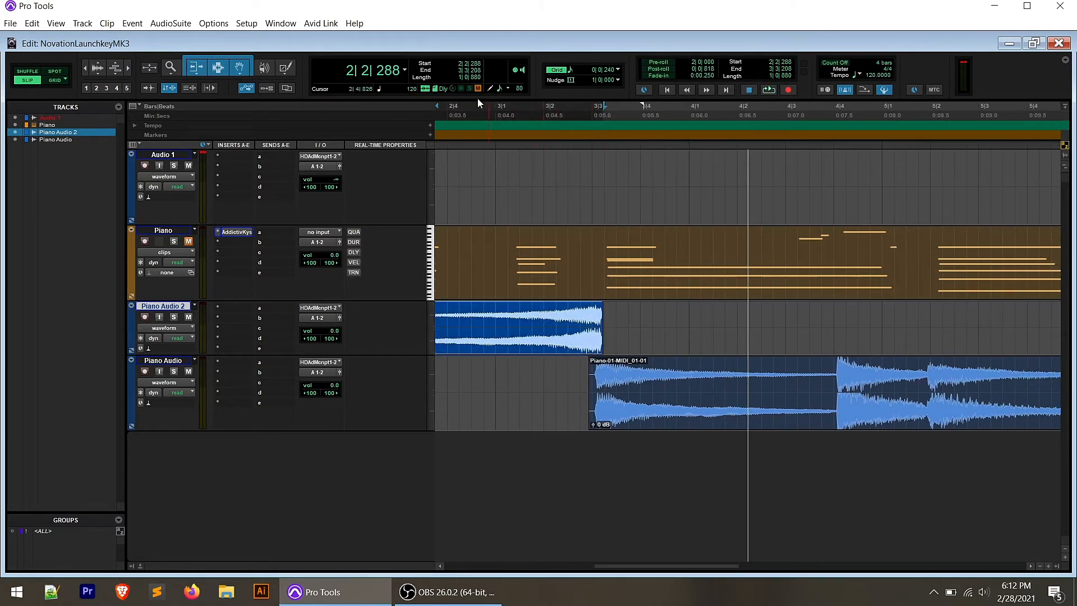
click(457, 108)
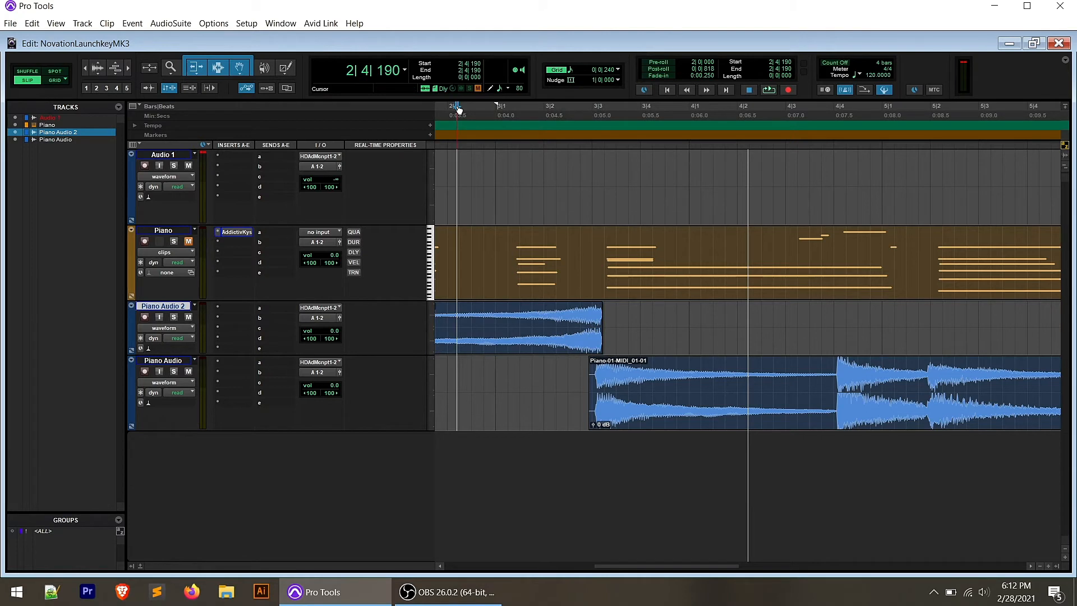
key(space)
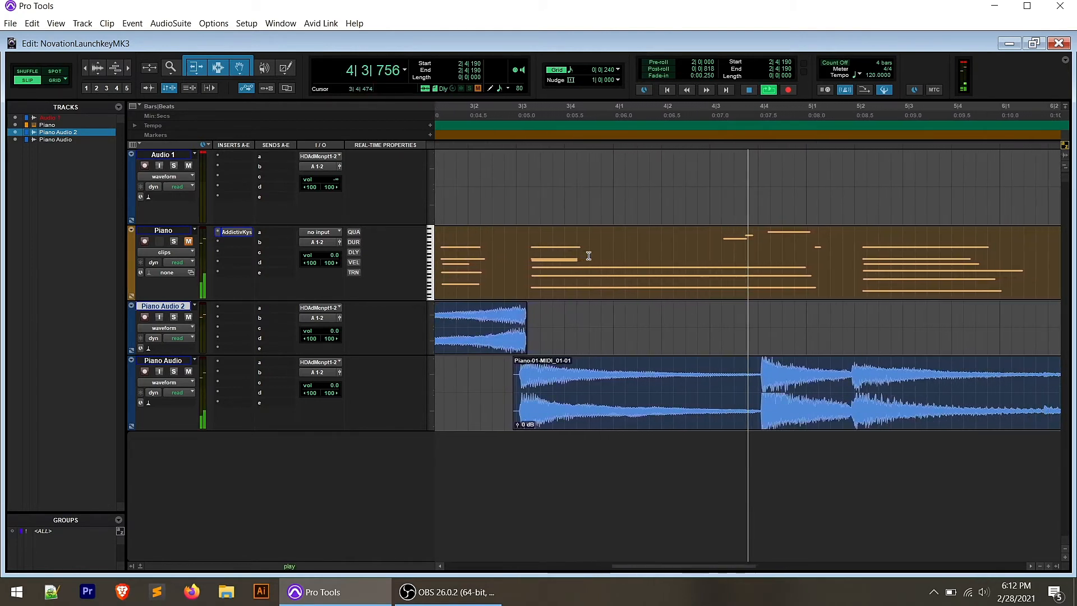
key(space)
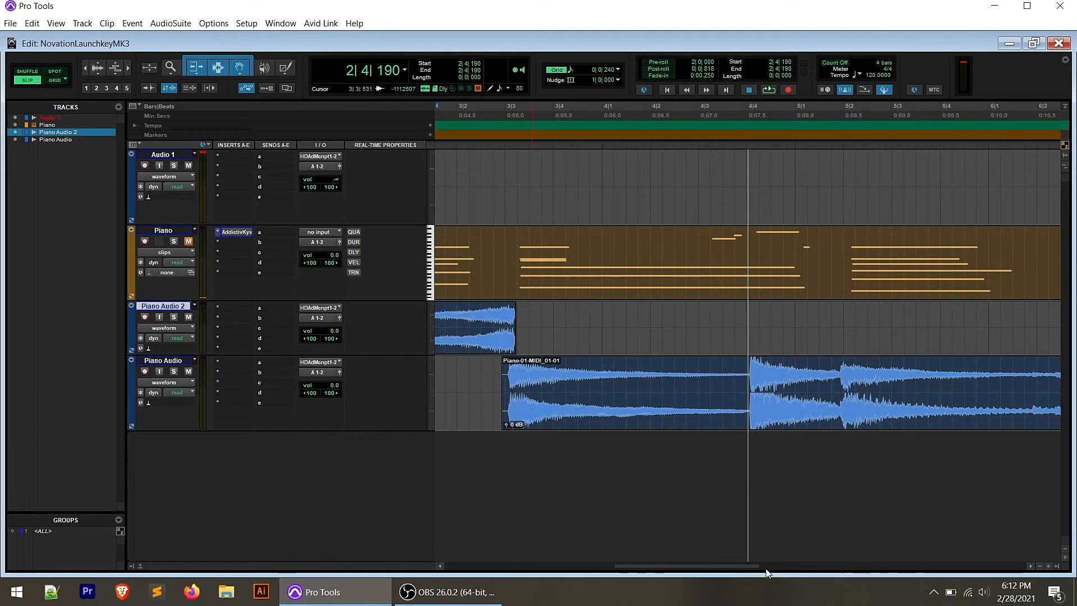
Add a fade-in about 0|2|136 long to the reversed clip, and play it from about 2|1|830.
drag(746, 568, 699, 569)
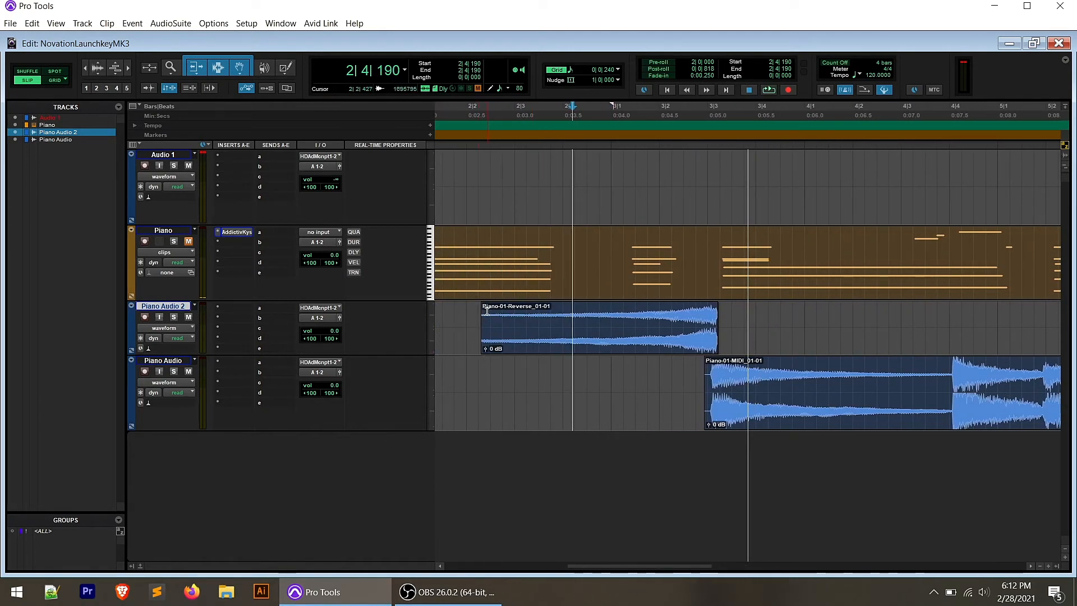
drag(583, 310, 585, 311)
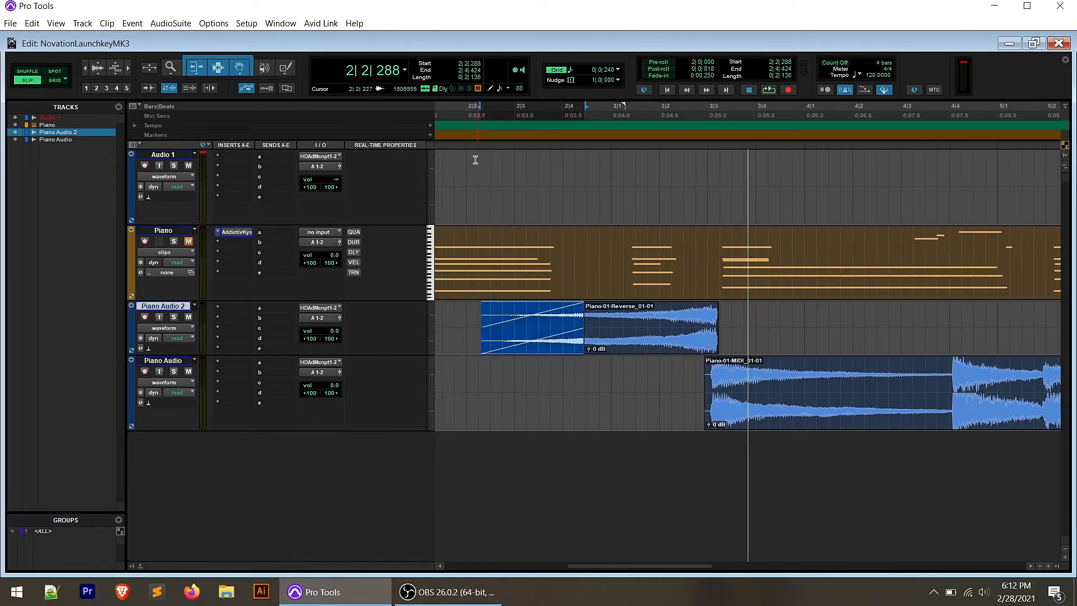
key(space)
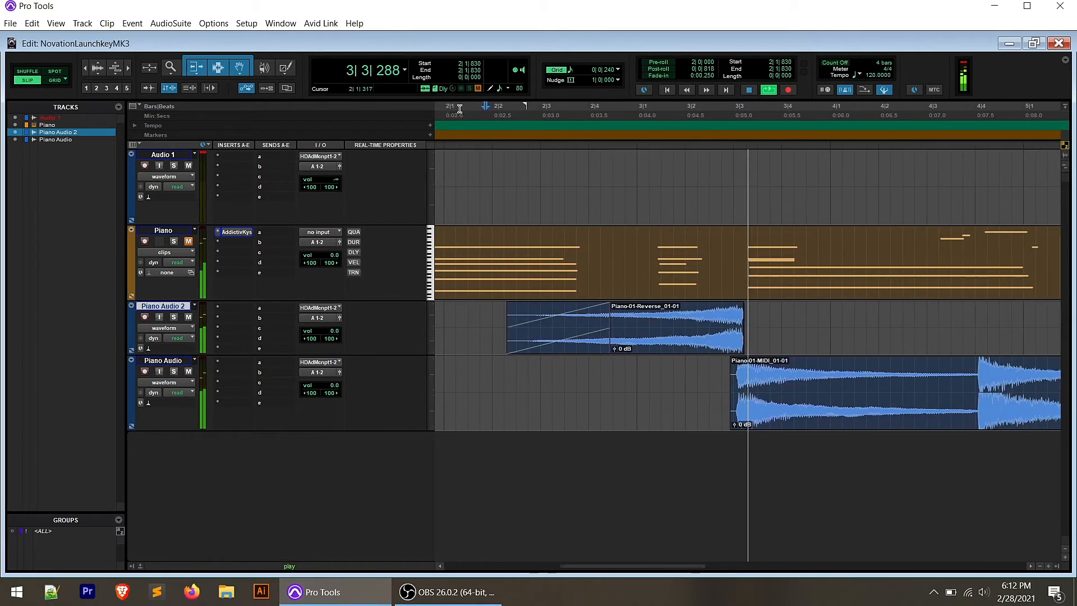
key(space)
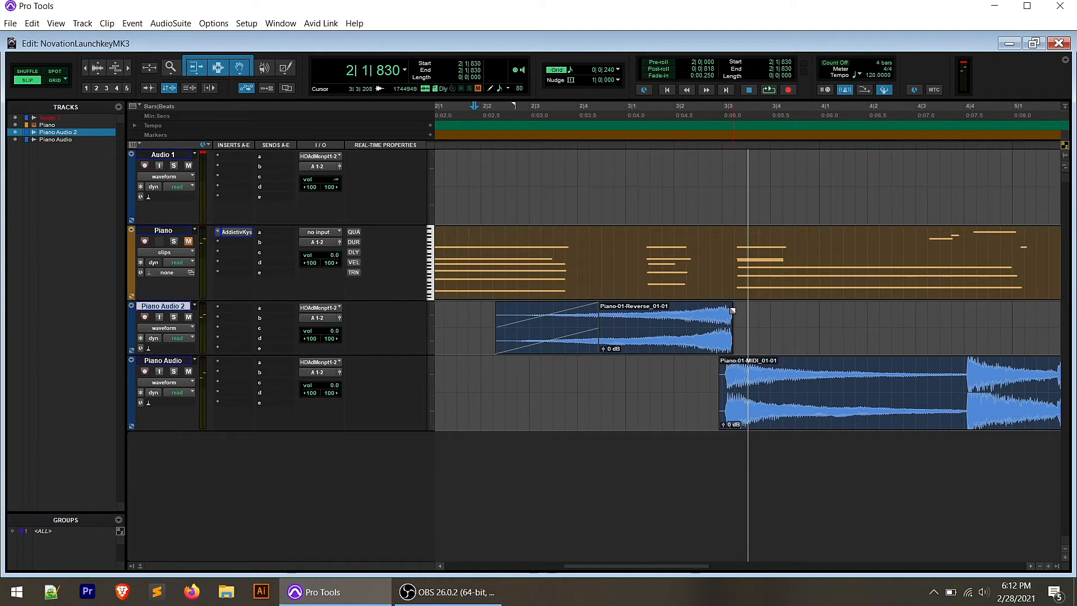
Add a short fade-out about 0|0|178 long to the reversed clip's end, and play from about 1|4|932.
drag(732, 310, 724, 308)
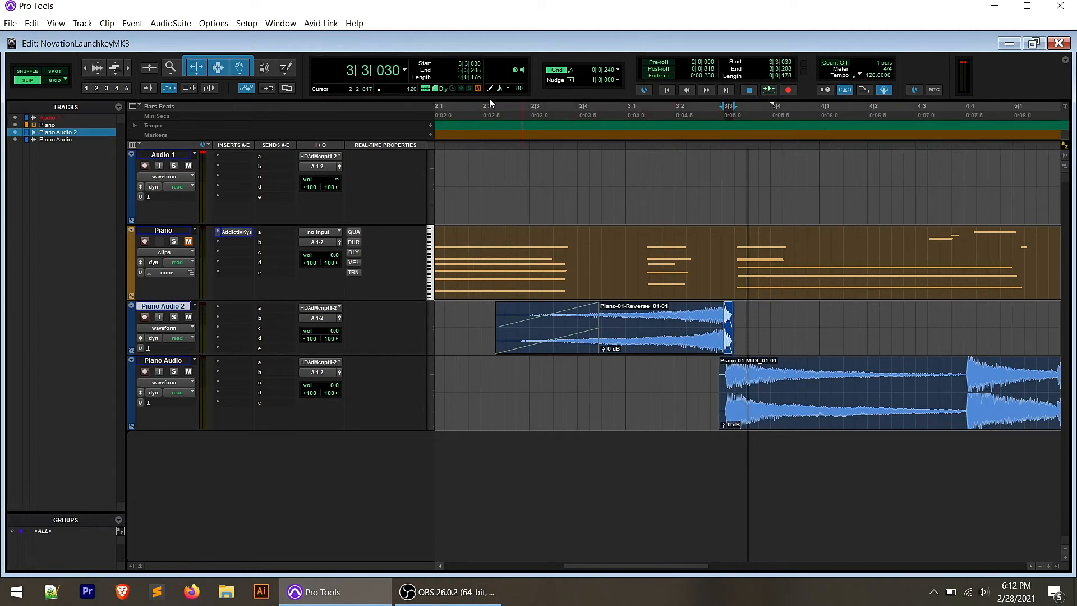
key(space)
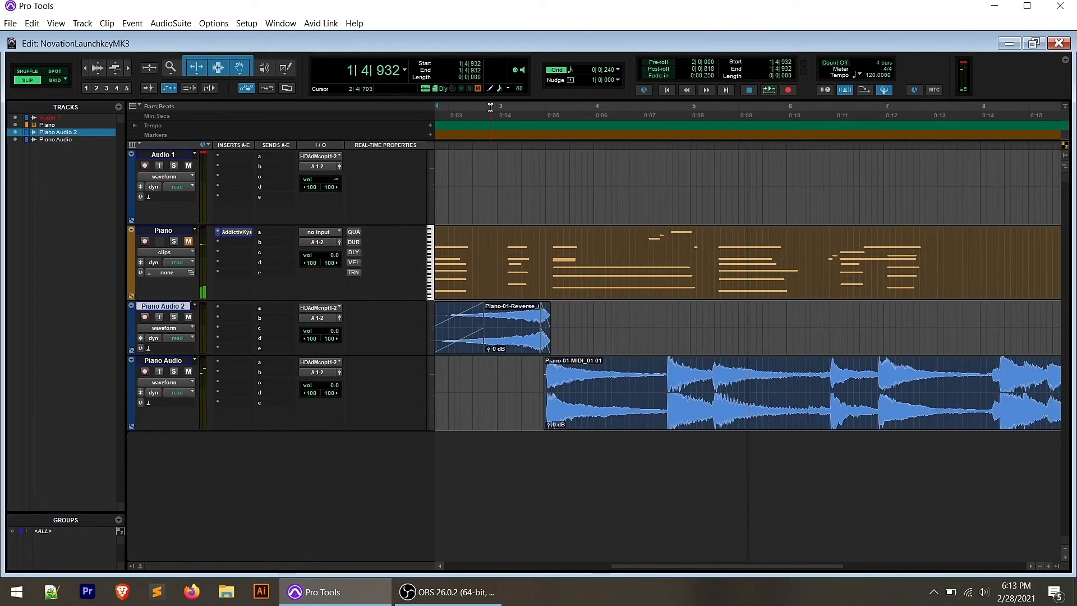
Select the whole faded reversed clip on Piano Audio 2 and open the AudioSuite Reverse processor for it.
drag(682, 568, 628, 580)
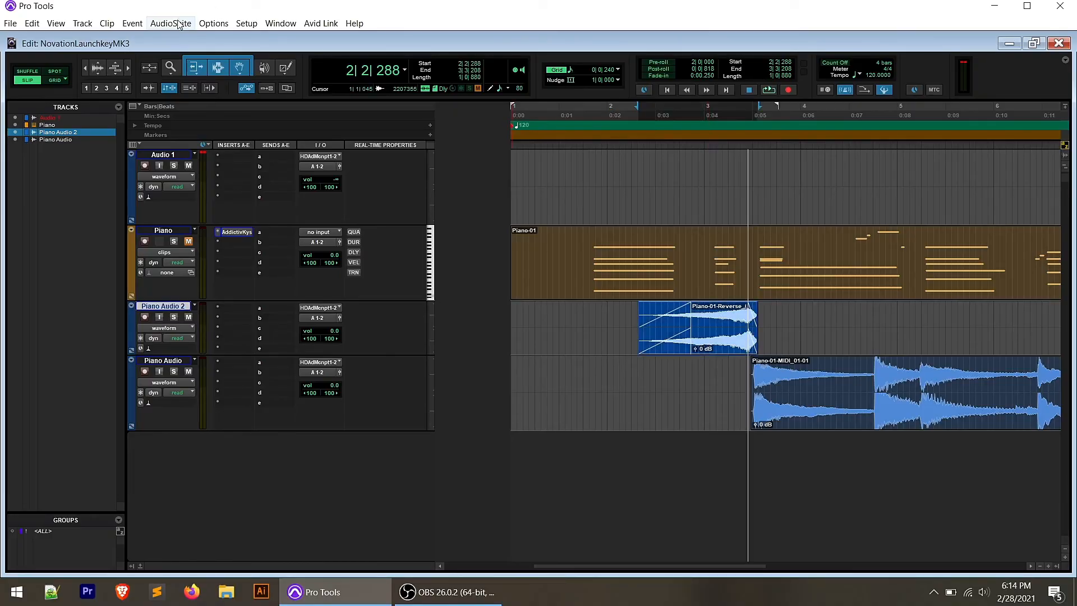
click(172, 24)
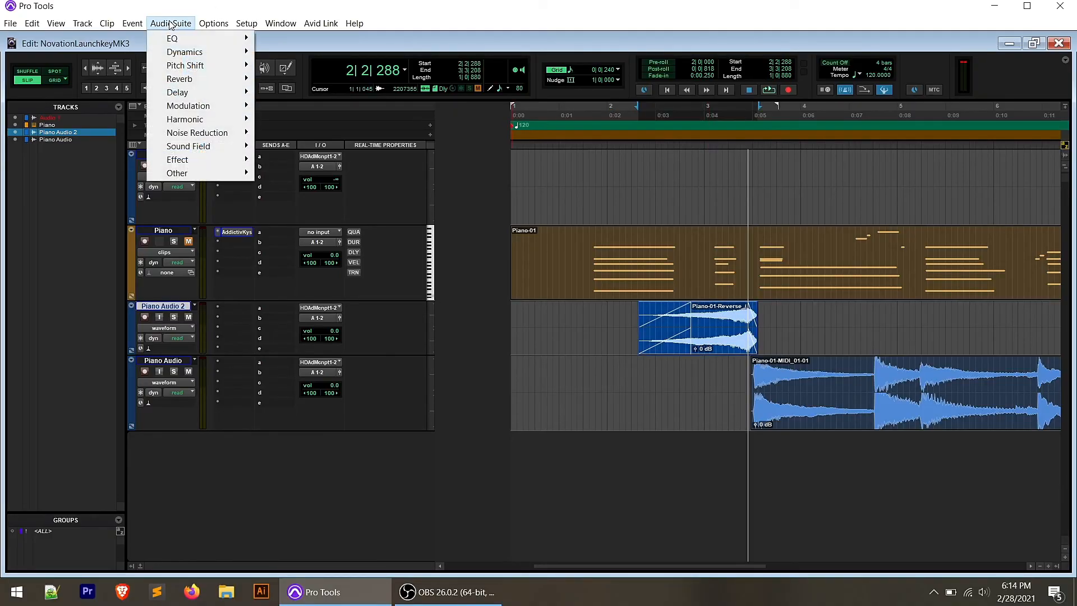
mouse_move(226, 178)
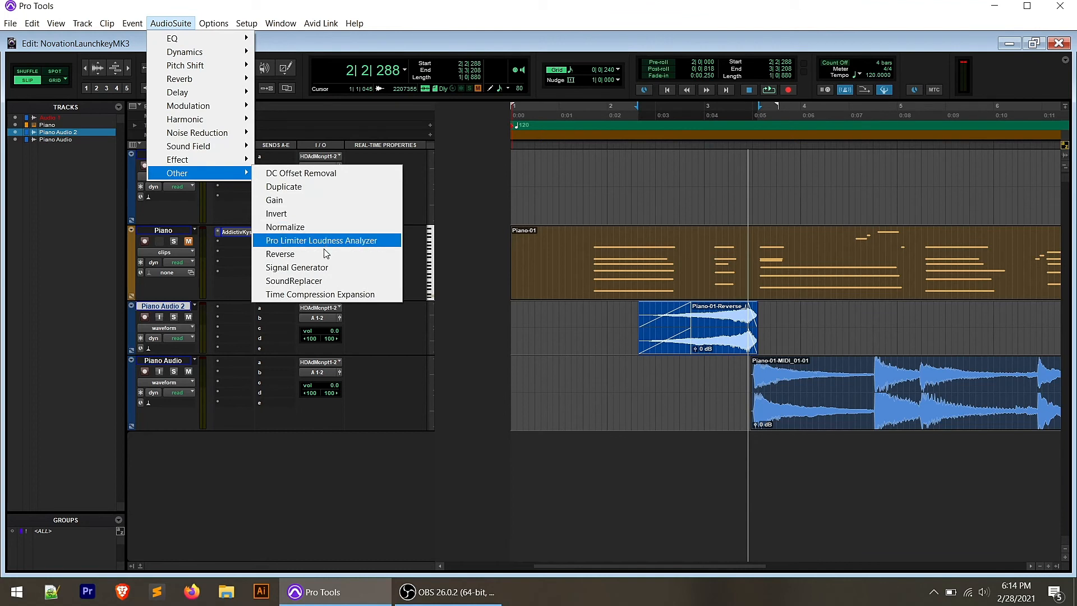
click(281, 255)
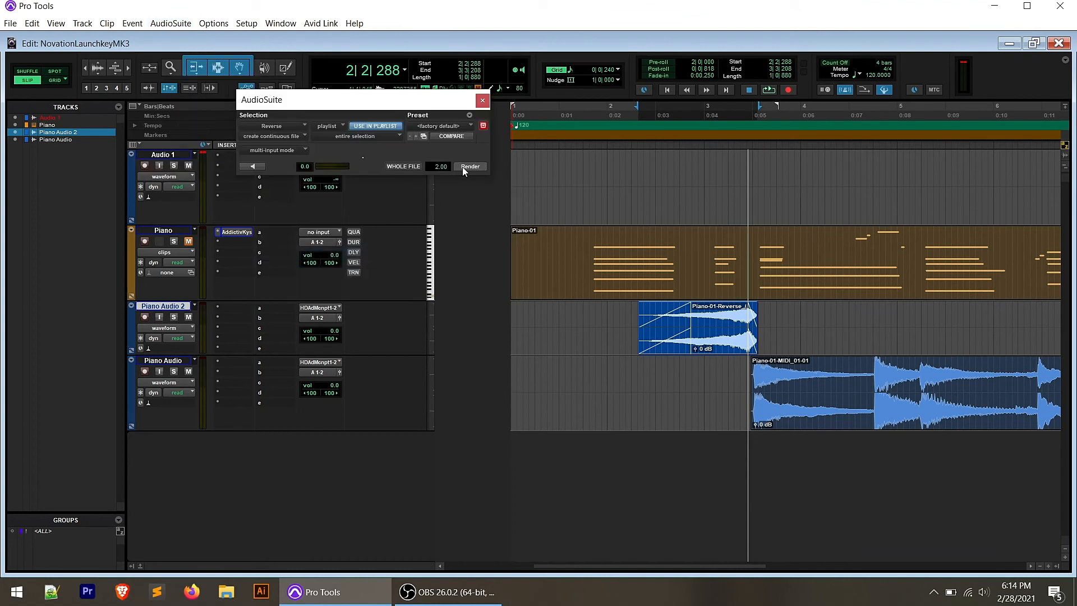